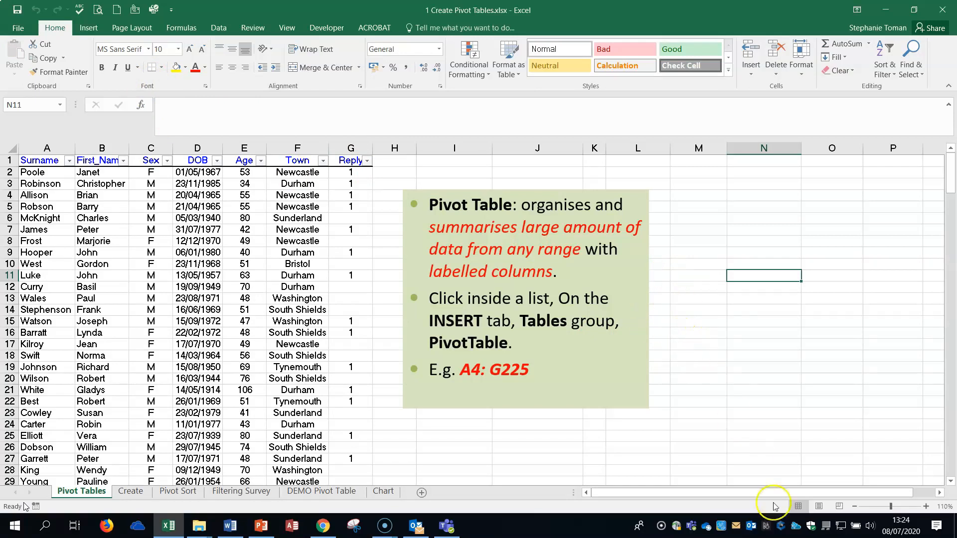
Switch to the Create worksheet and reduce its zoom to 100%.
left_click(86, 29)
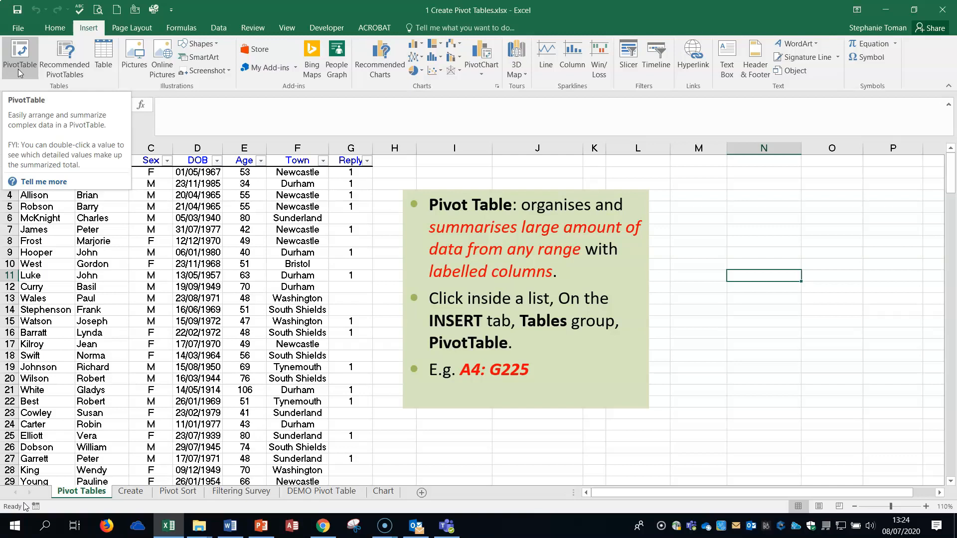
left_click(768, 367)
left_click(129, 494)
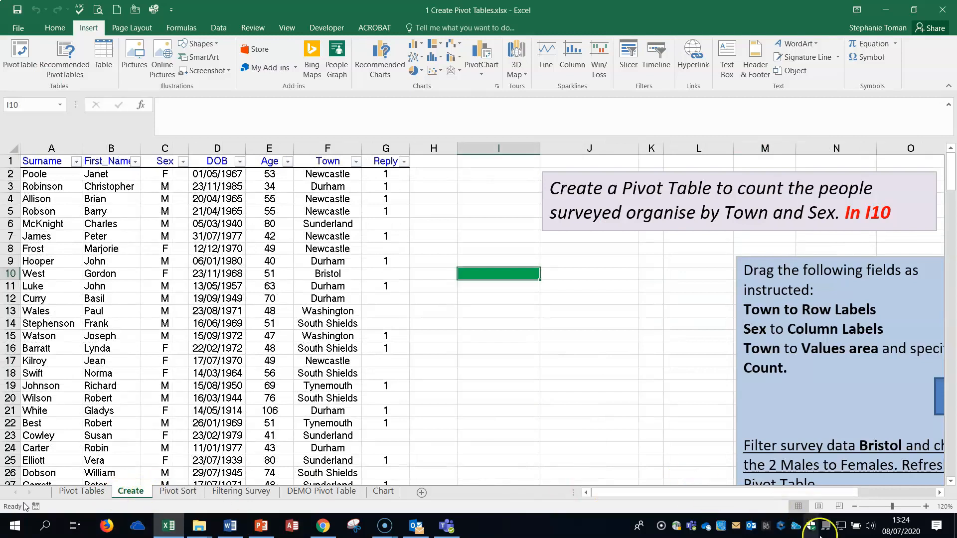
left_click(854, 508)
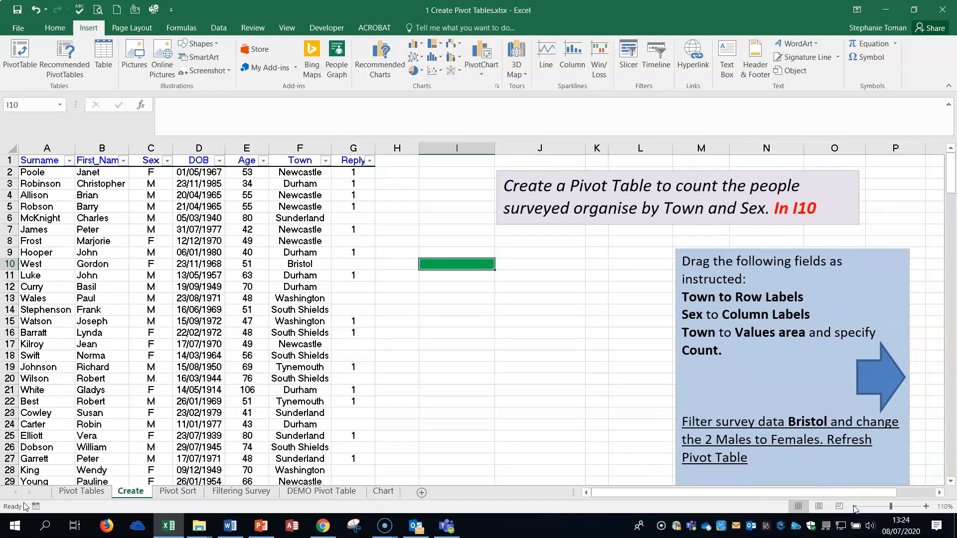
left_click(855, 506)
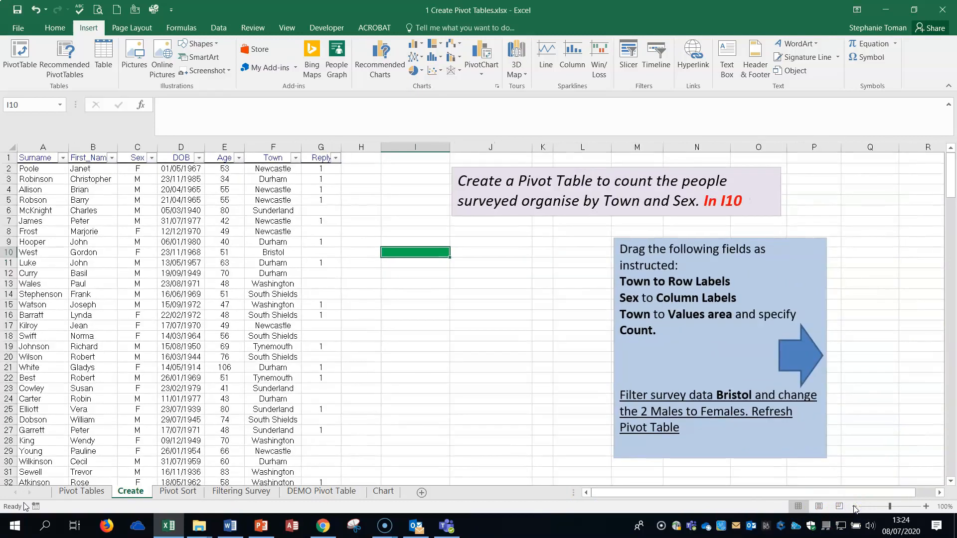
Create a PivotTable from the survey list A1:G221, placed in the existing Create worksheet at cell I10.
left_click(85, 251)
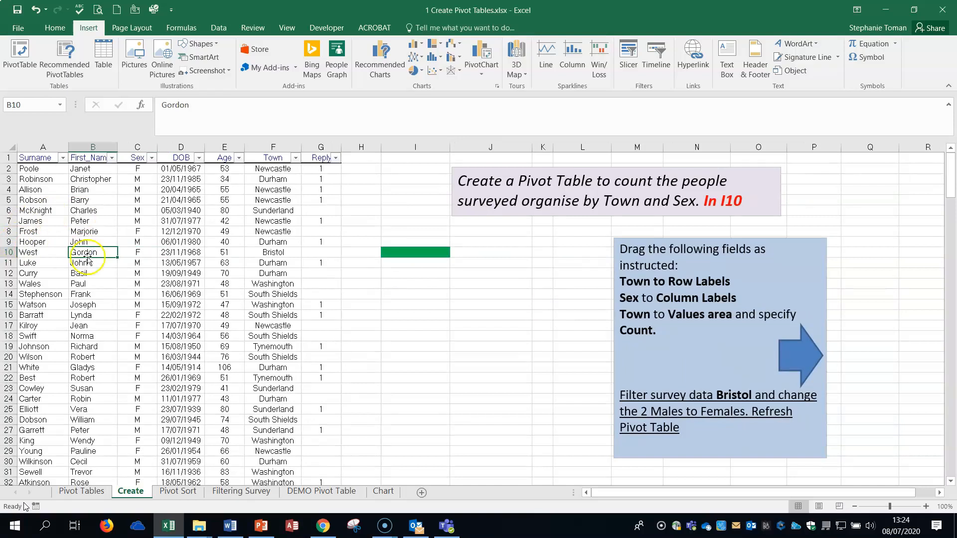
left_click(81, 29)
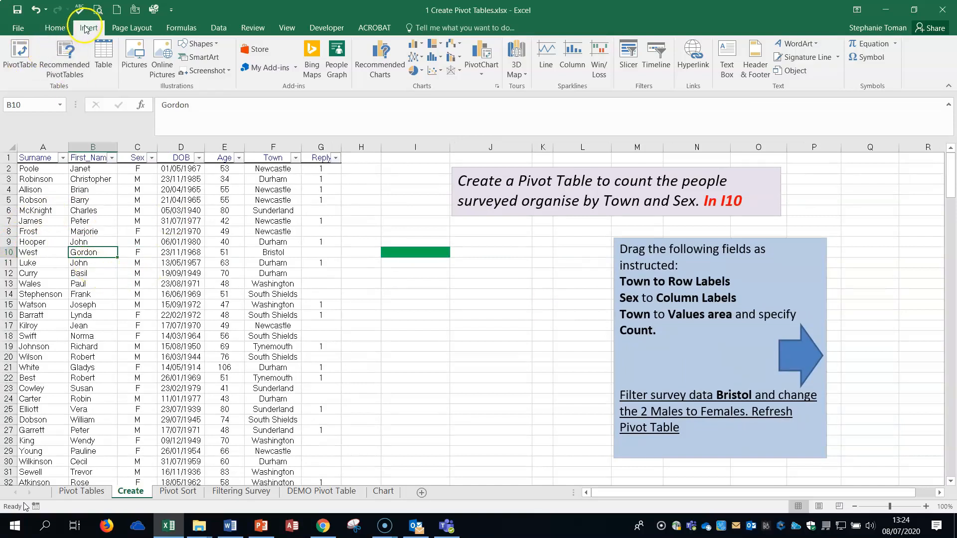
left_click(13, 61)
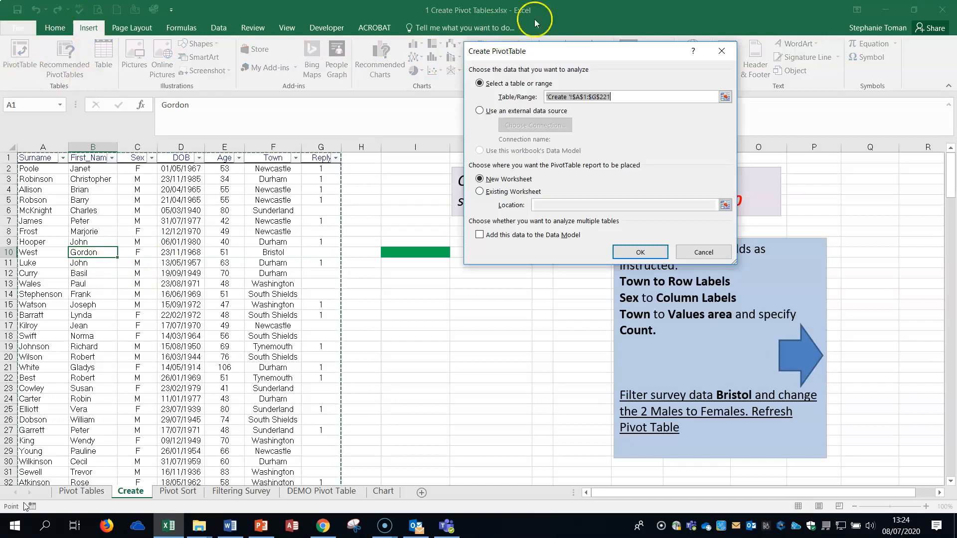
left_click_drag(587, 51, 450, 286)
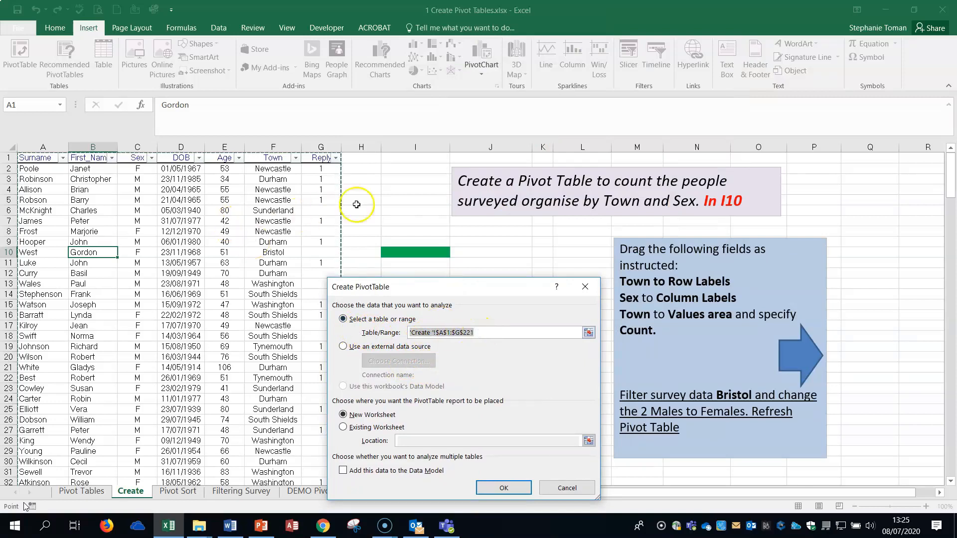
left_click_drag(950, 185, 949, 312)
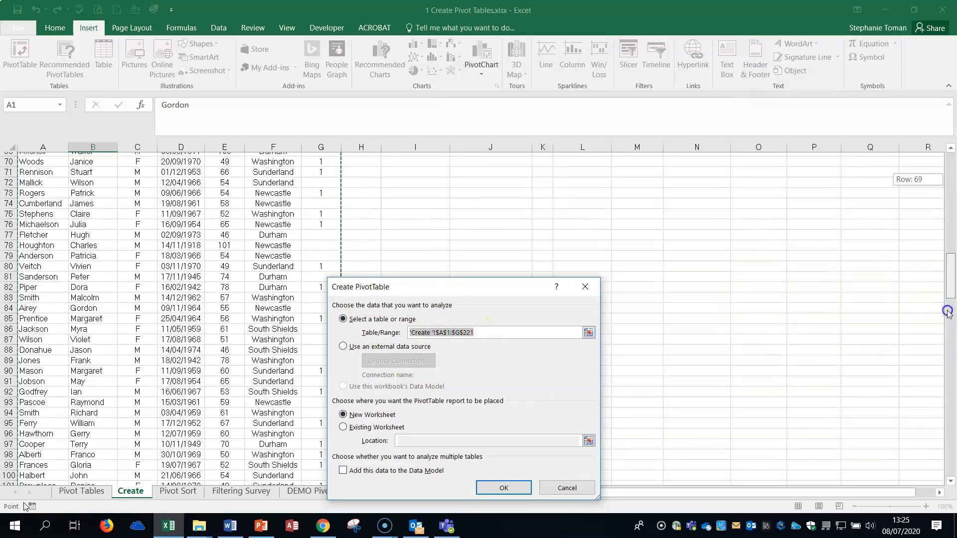
left_click_drag(952, 370, 940, 180)
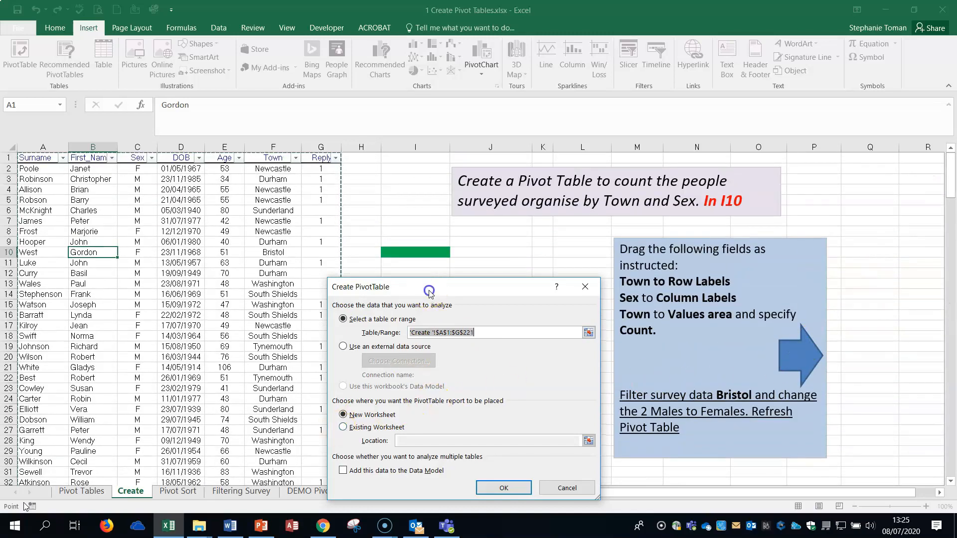
left_click_drag(429, 290, 430, 284)
left_click(349, 421)
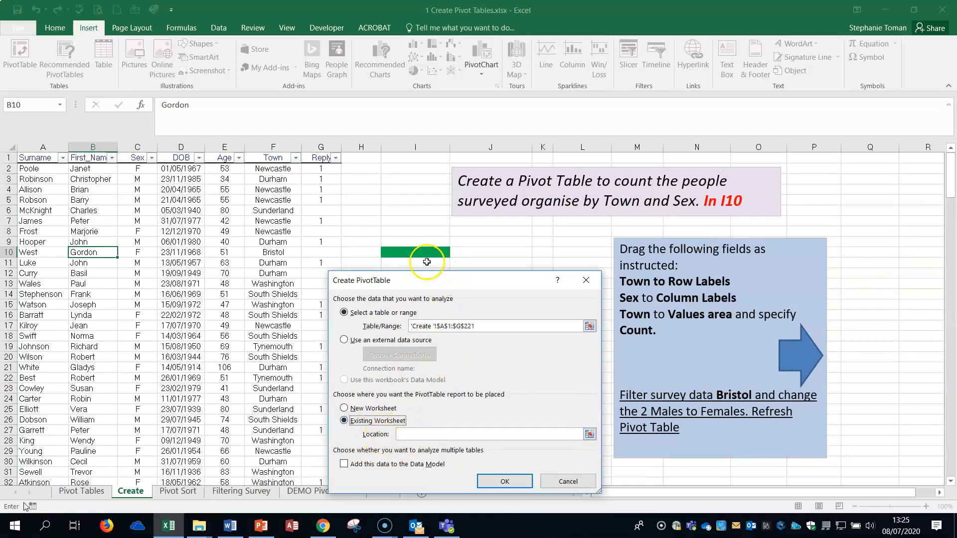
left_click(420, 253)
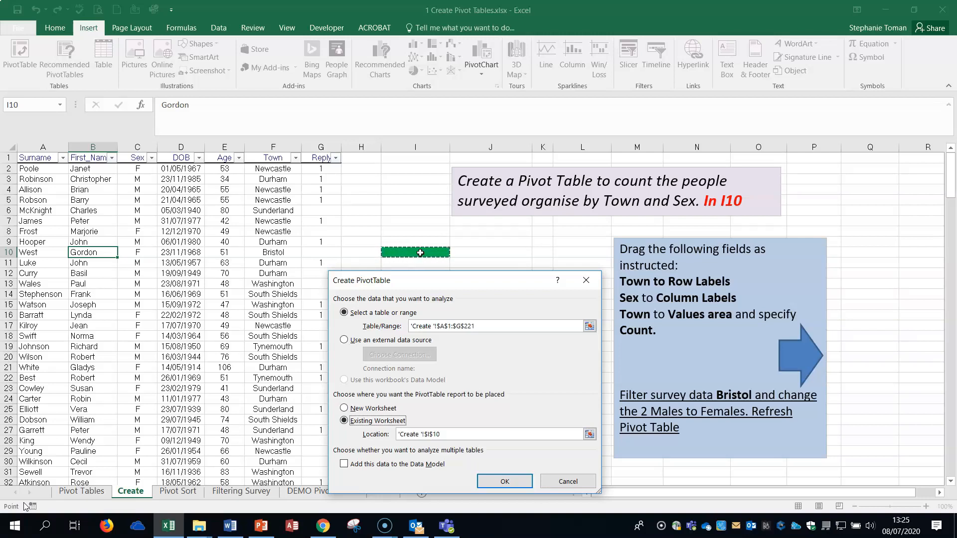
left_click(504, 480)
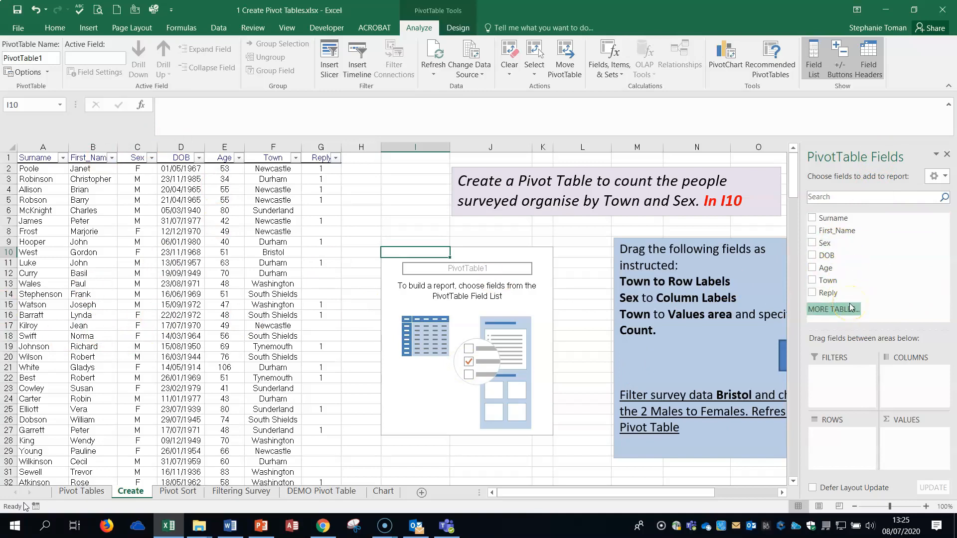
Move the blue instruction text box and its arrow closer to the empty PivotTable, clear of the field list.
left_click(728, 238)
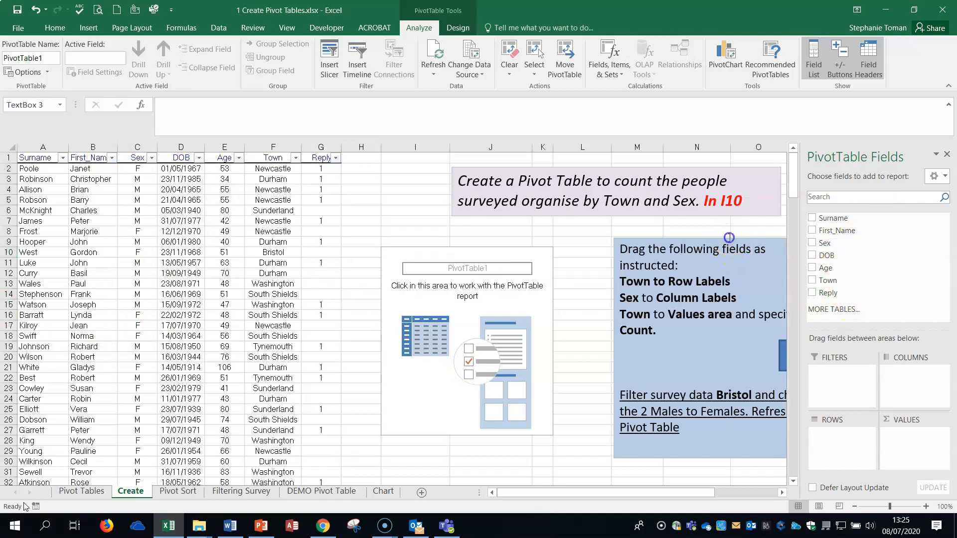
left_click_drag(714, 237, 663, 236)
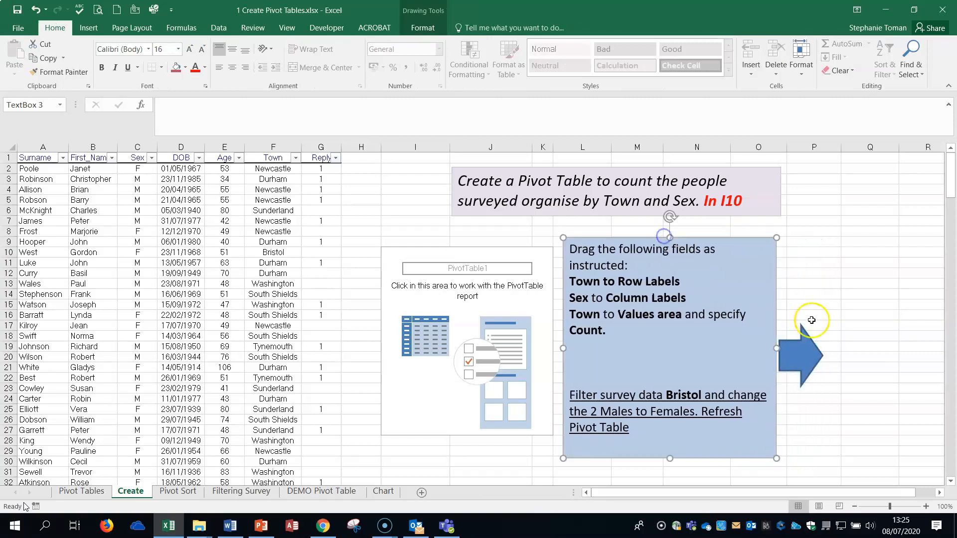
left_click_drag(808, 336, 746, 335)
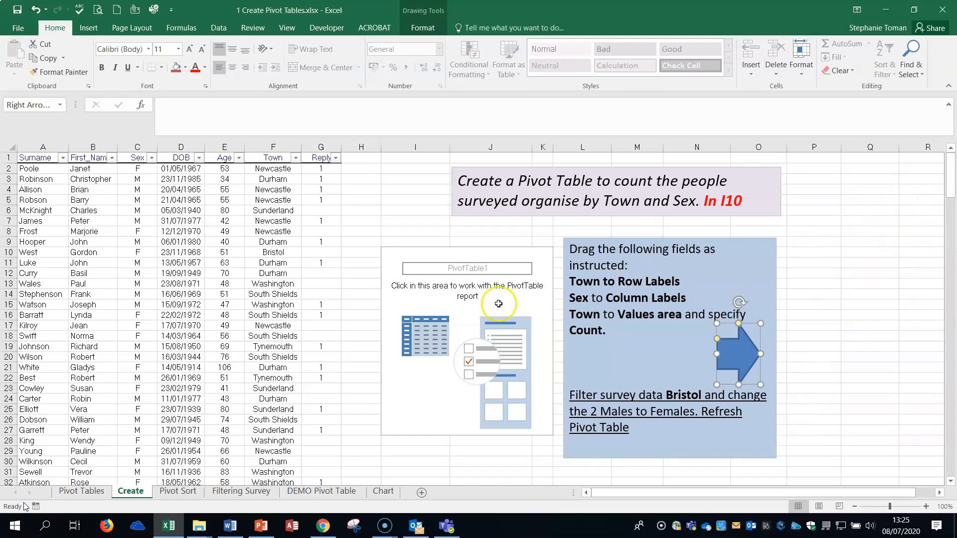
Lay out the PivotTable with Town in rows, Sex in columns and Town as the values field.
left_click(499, 304)
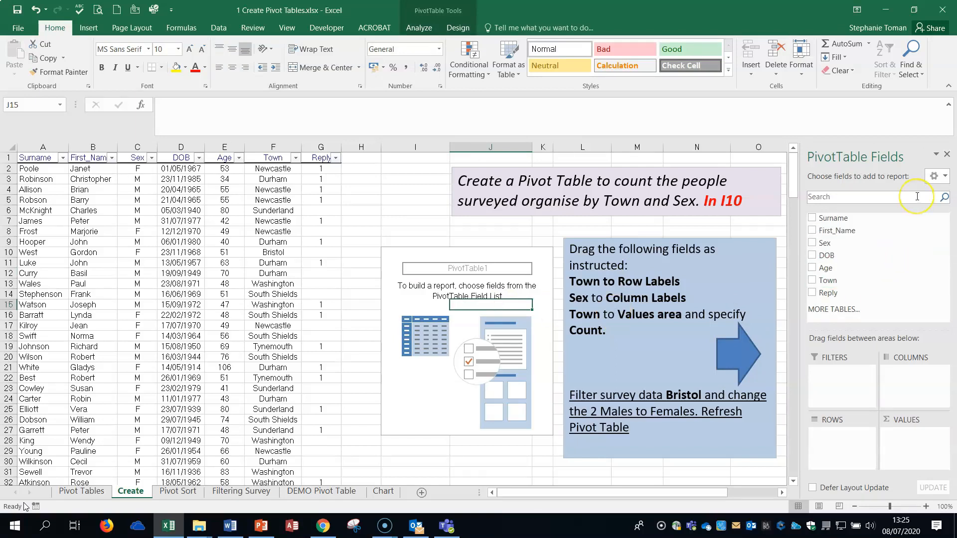
left_click(407, 197)
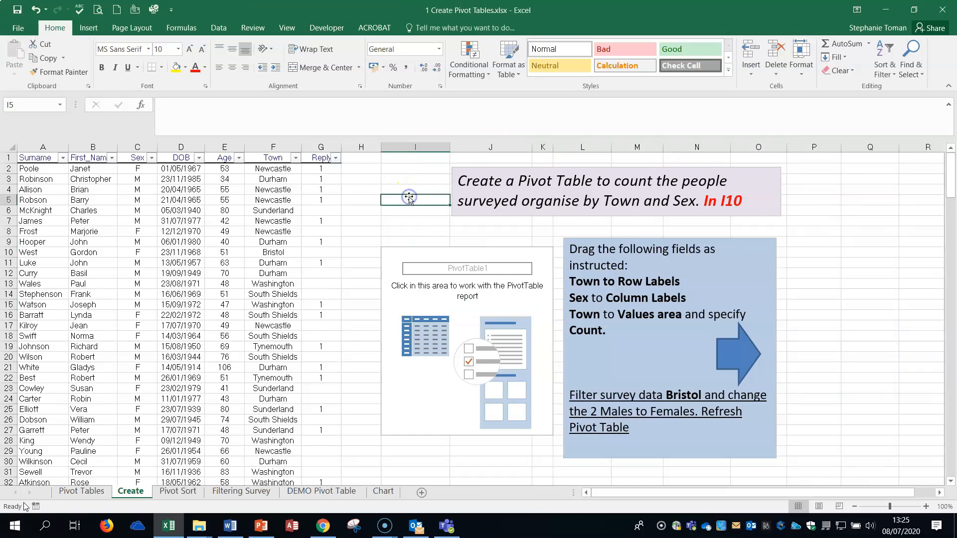
left_click(445, 307)
left_click(896, 401)
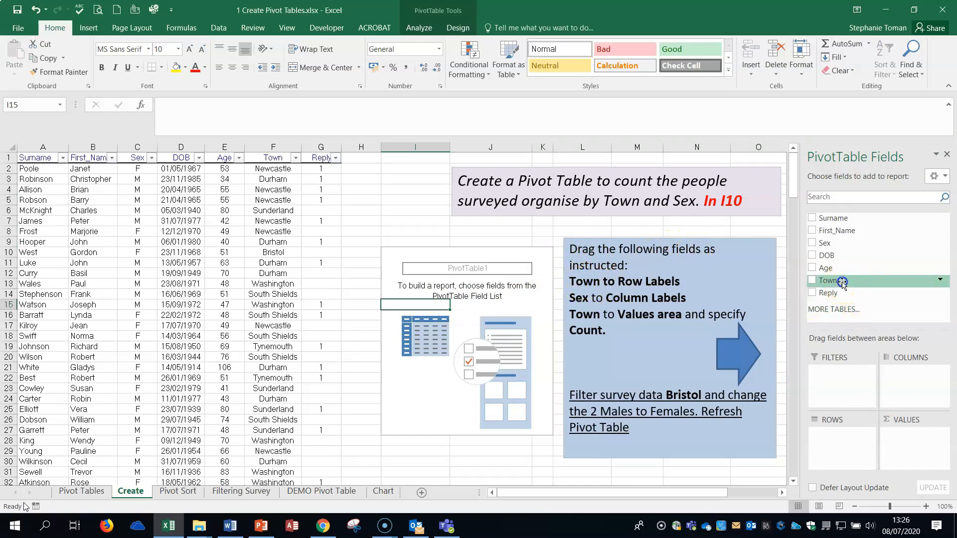
left_click_drag(842, 282, 862, 439)
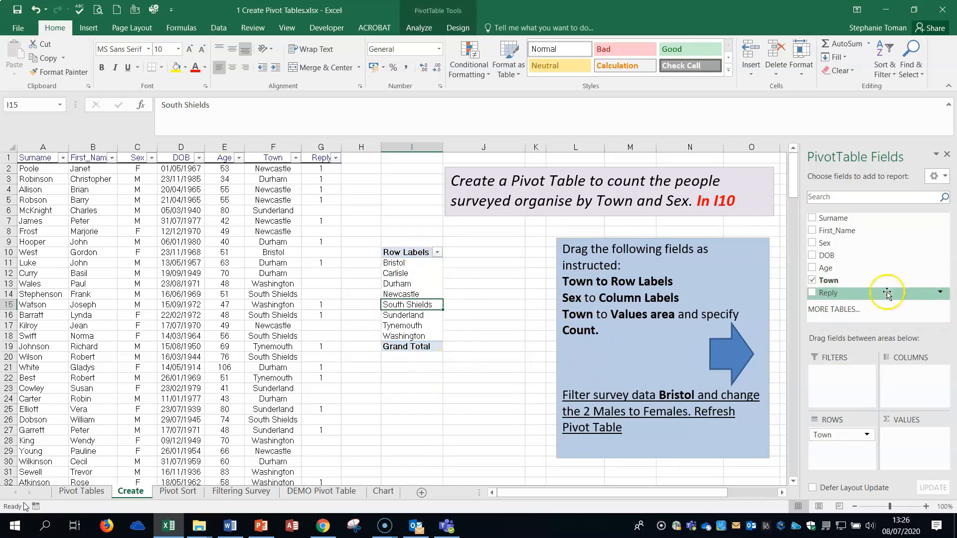
left_click_drag(841, 251, 912, 377)
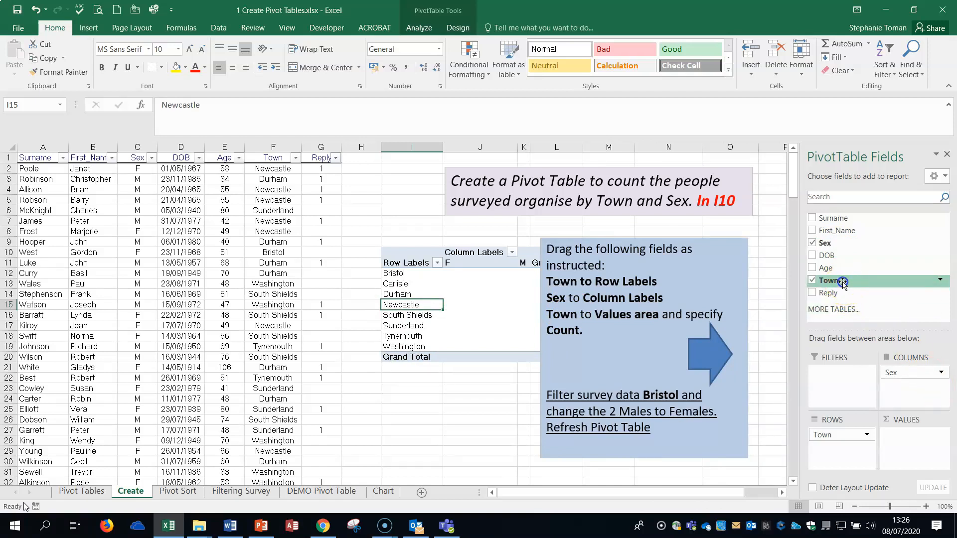
left_click_drag(842, 282, 917, 452)
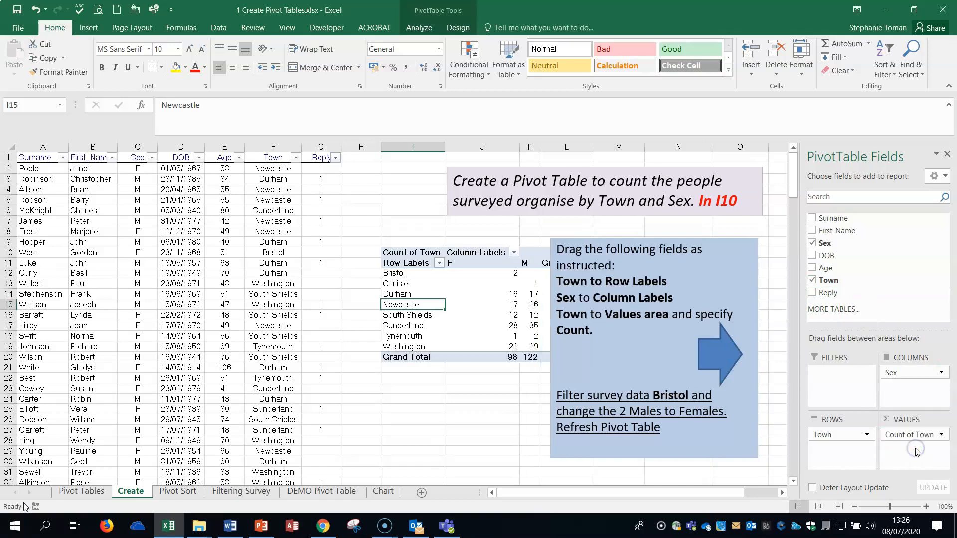
Open the value field settings for Count of Town and accept Count as the summary calculation.
left_click(942, 435)
left_click(942, 435)
left_click(900, 422)
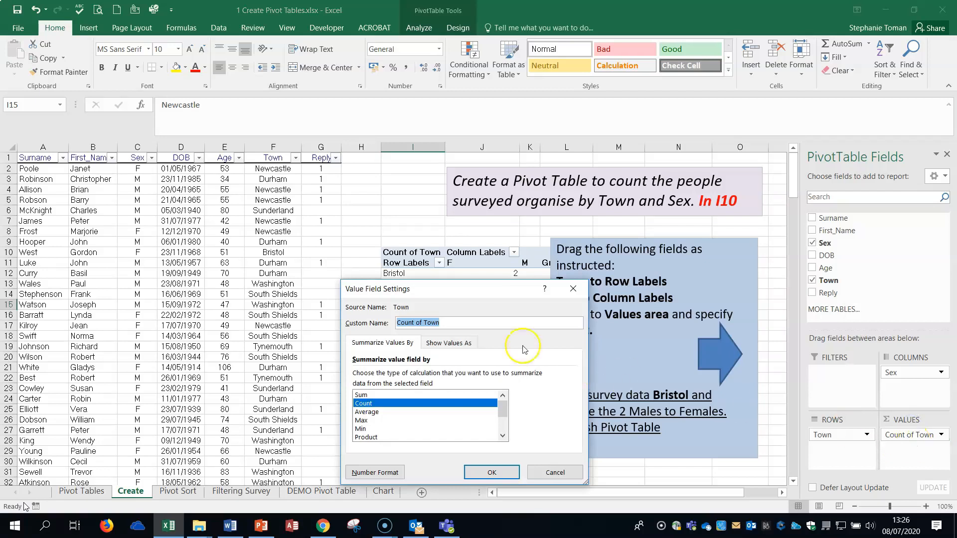
left_click_drag(491, 296, 241, 199)
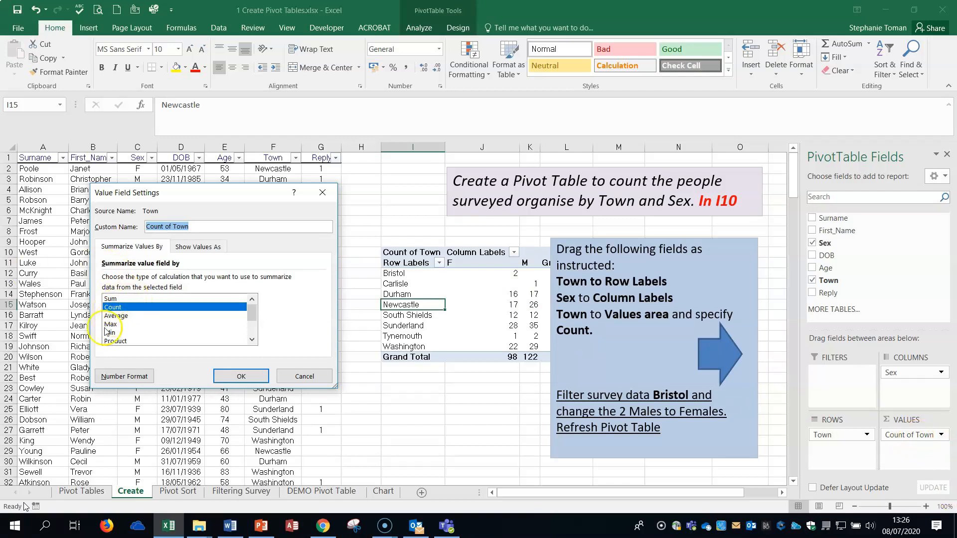
left_click(240, 378)
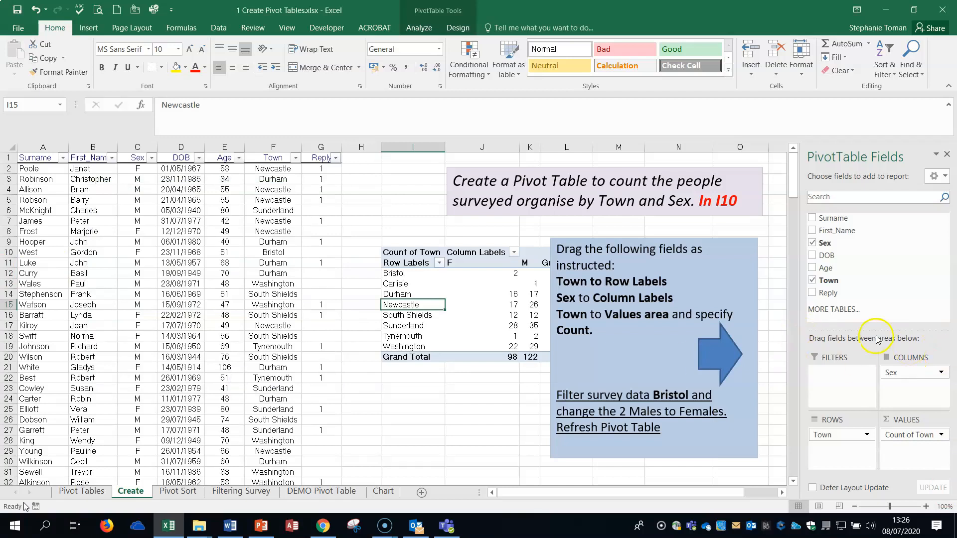
Move the blue instruction text box away from the PivotTable so it no longer covers the Grand Total column.
left_click(636, 239)
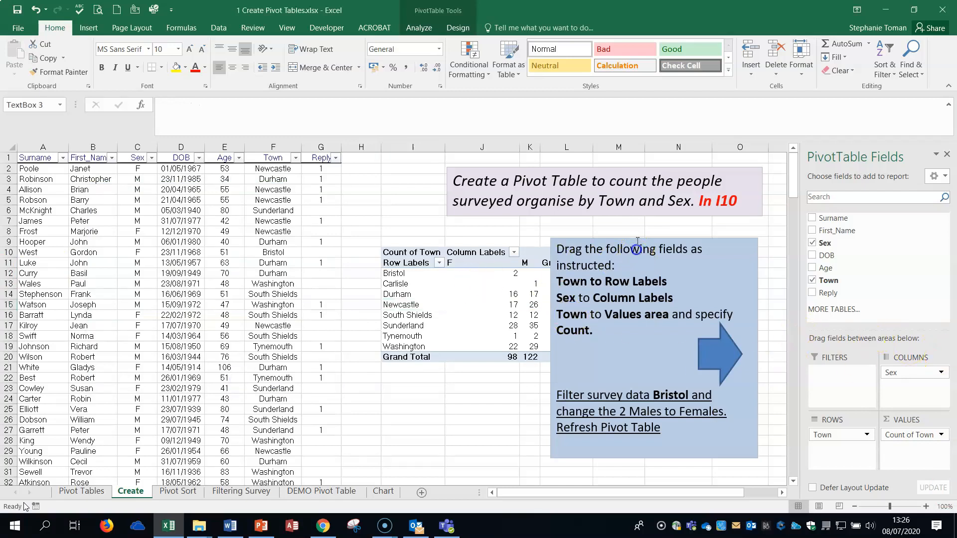
left_click_drag(636, 239, 735, 228)
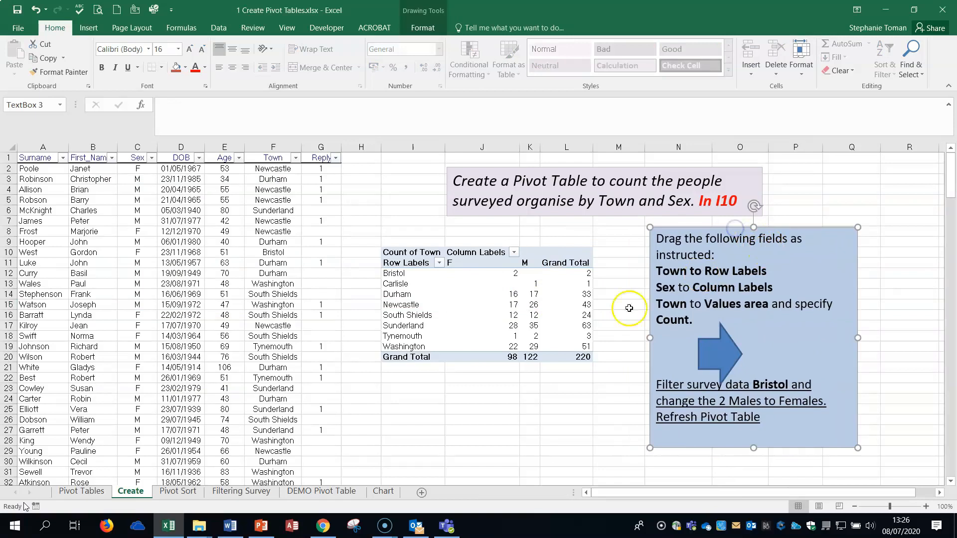
left_click(553, 399)
Narrow column J so the PivotTable's F counts sit close to the town labels.
left_click(500, 332)
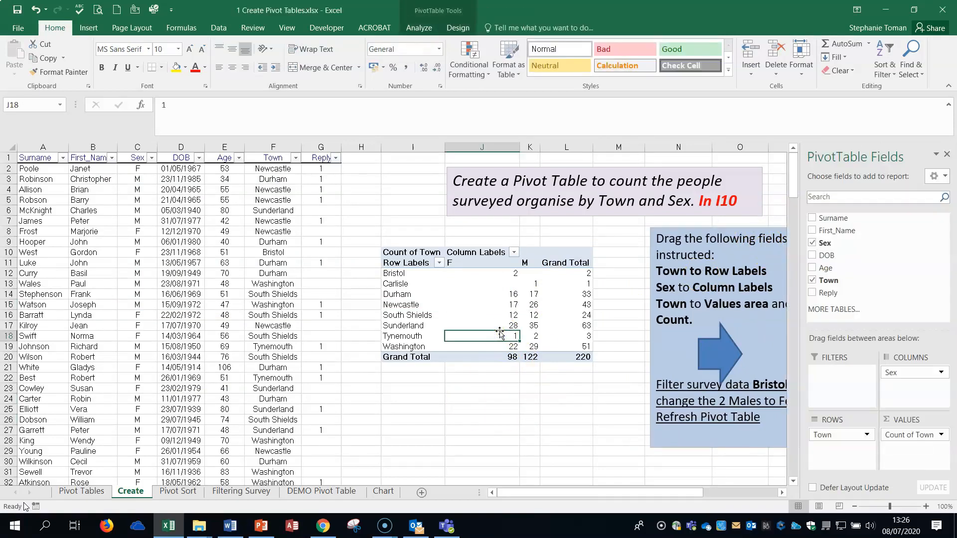
left_click(513, 273)
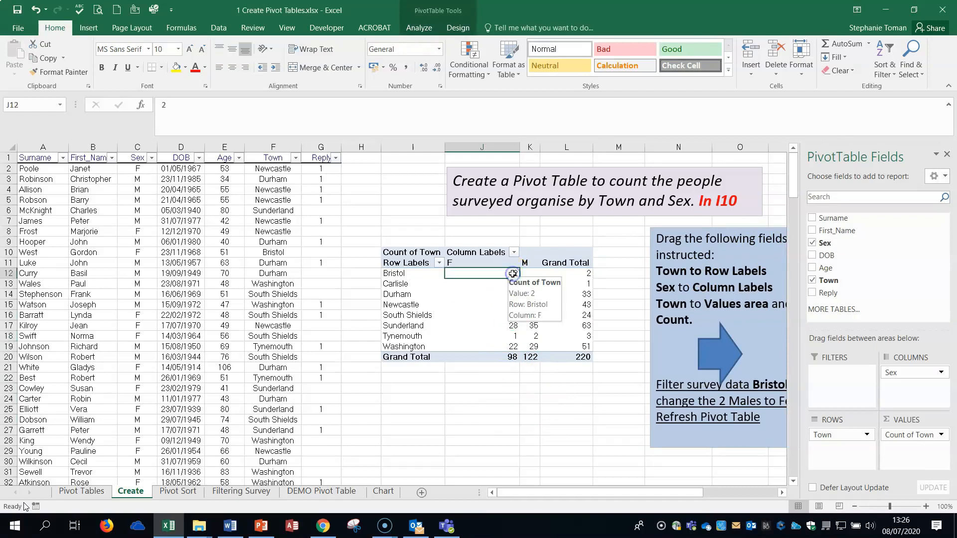
left_click_drag(445, 147, 497, 143)
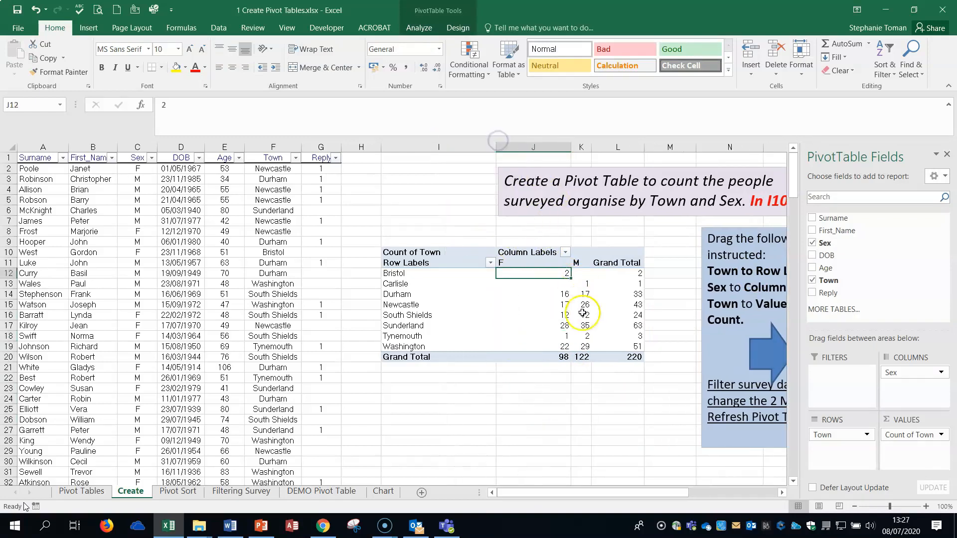
left_click_drag(496, 146, 447, 146)
left_click_drag(521, 147, 473, 145)
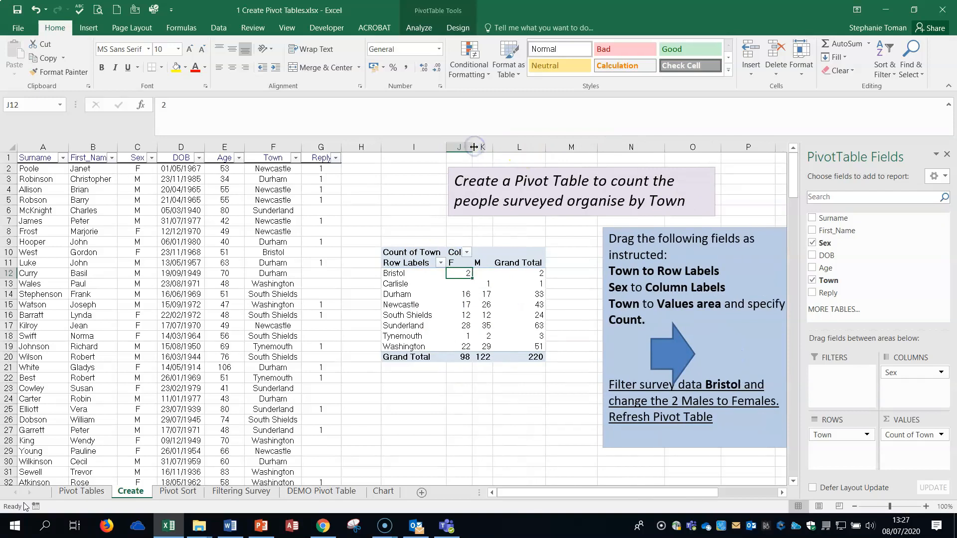
Change the Sex entry of the Bristol record in cell C10 of the survey list to M.
left_click(414, 275)
left_click(481, 272)
left_click(466, 273)
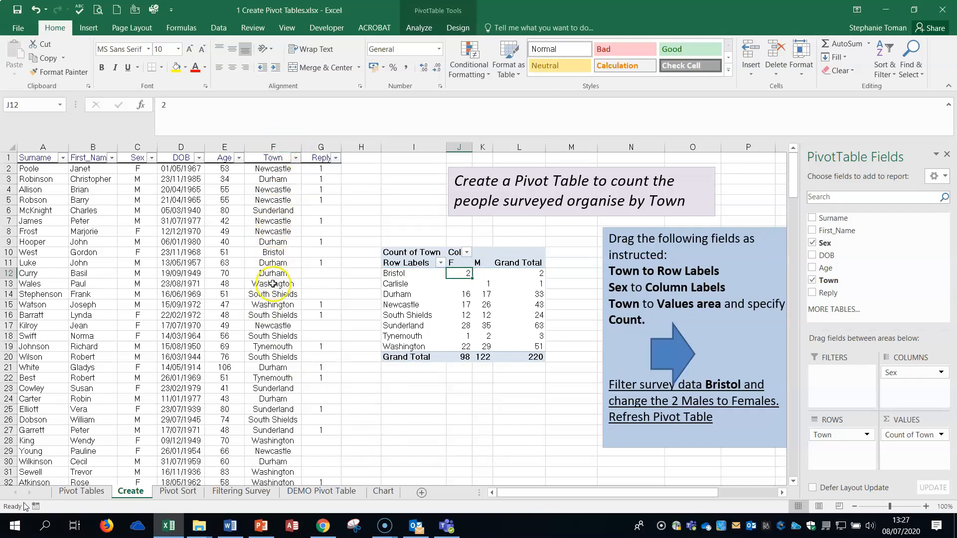
left_click(140, 253)
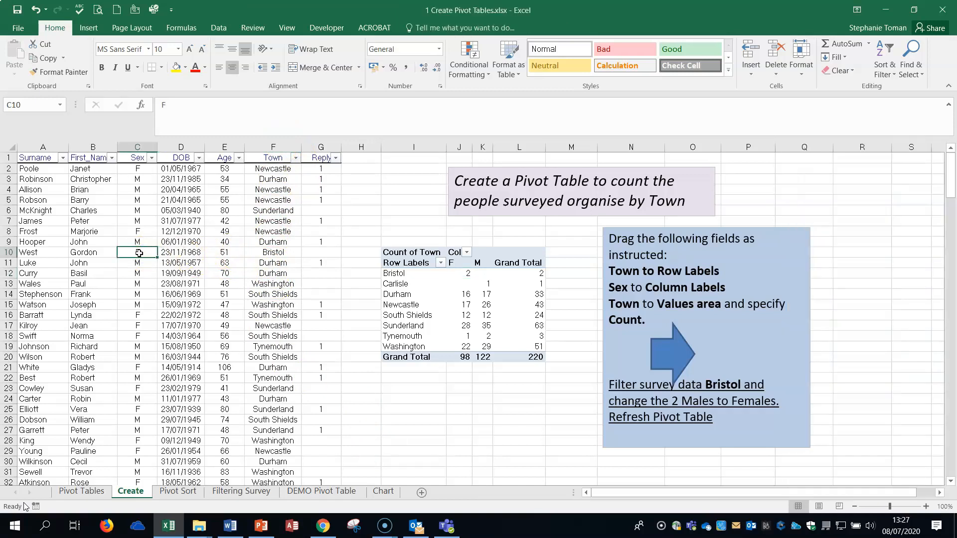
type("M")
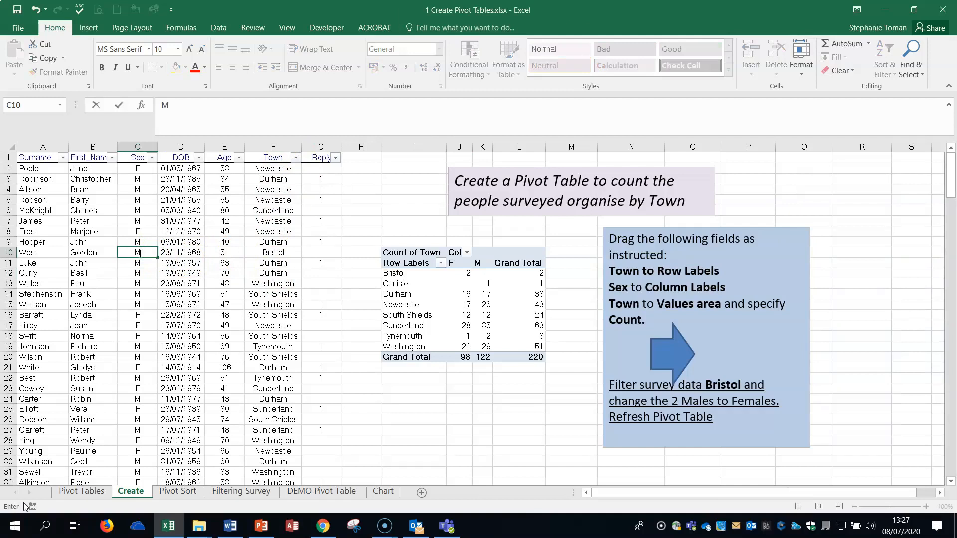
left_click(178, 252)
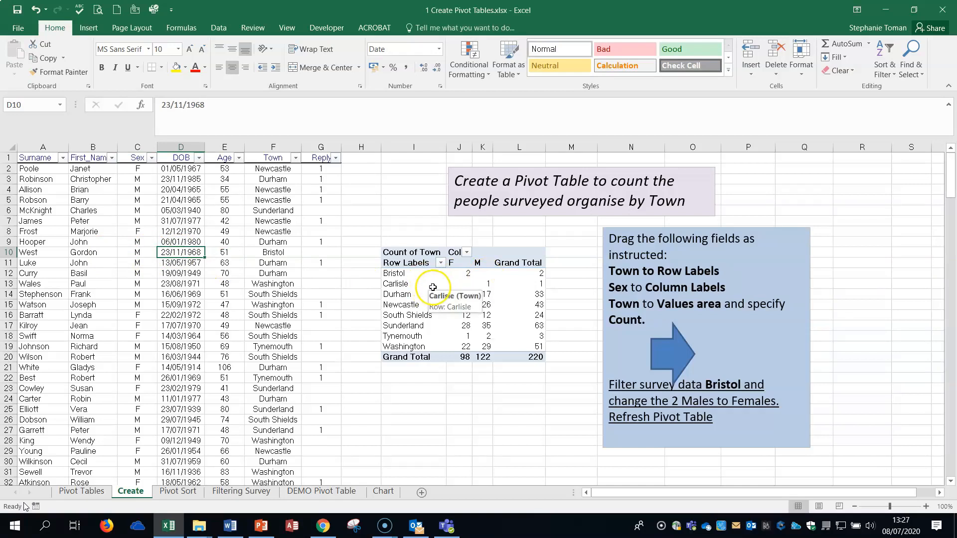
right_click(433, 287)
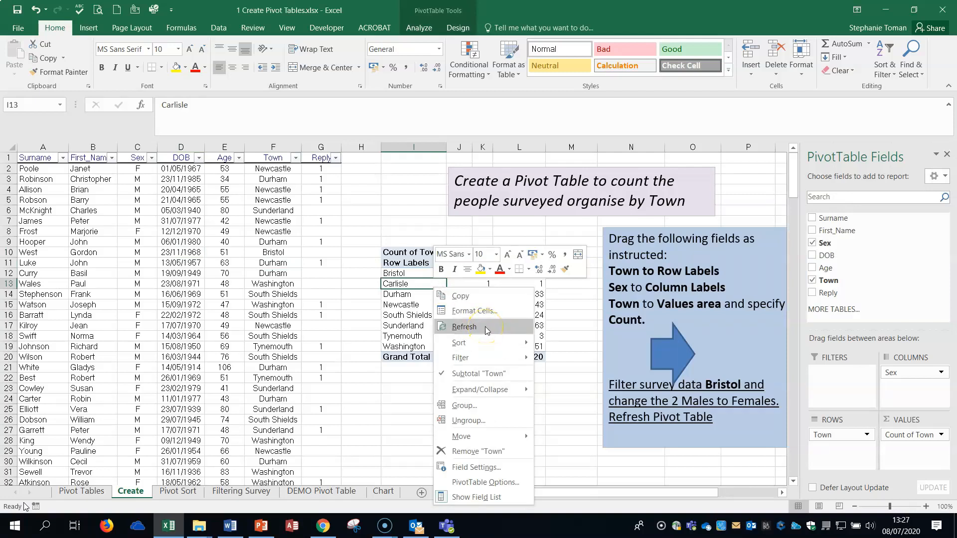
left_click(424, 27)
left_click(436, 57)
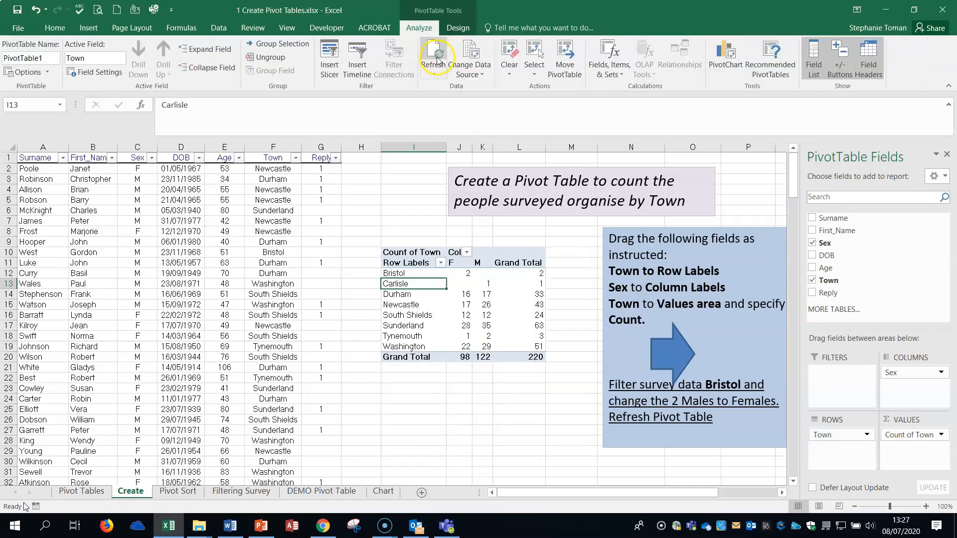
left_click(456, 27)
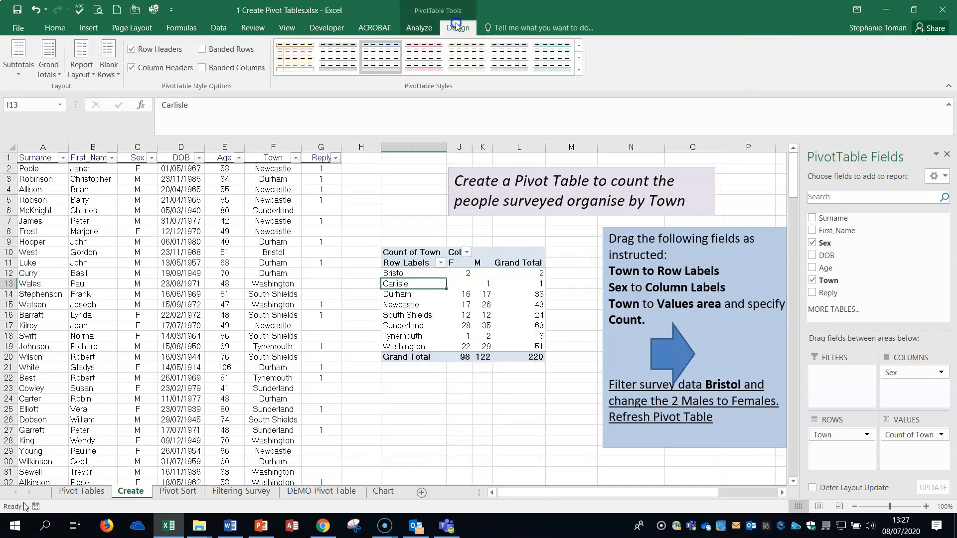
left_click(416, 28)
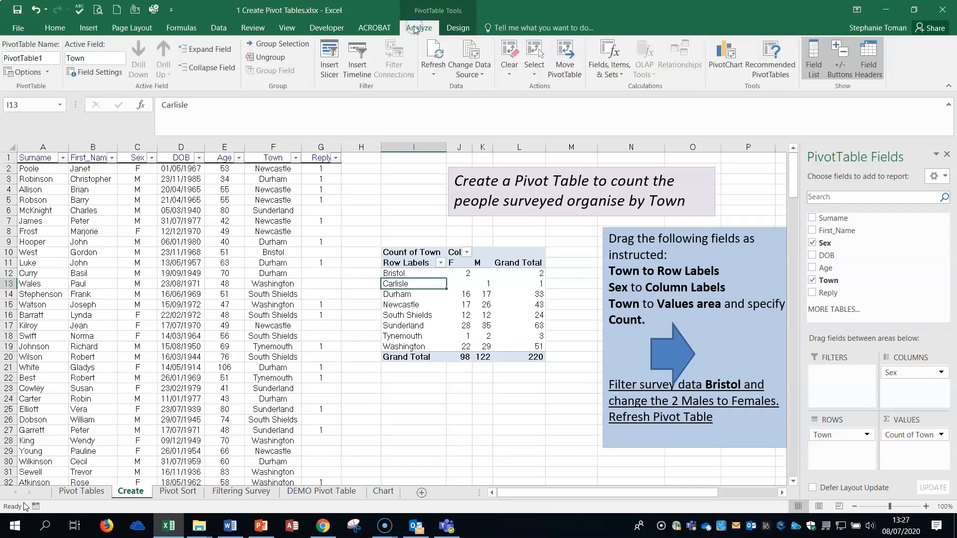
Preview the PivotChart options without inserting a chart, and hide and redisplay the PivotTable field list.
left_click(734, 61)
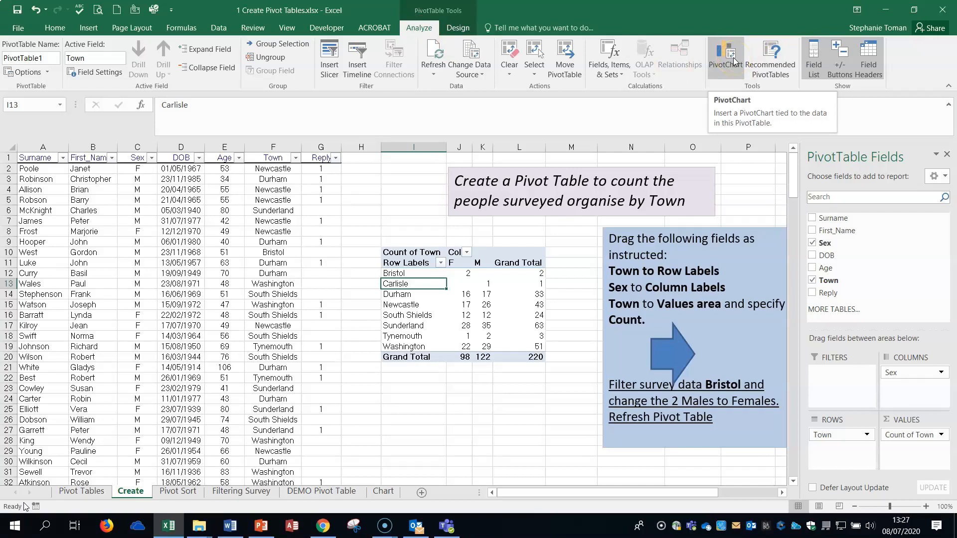
left_click(734, 61)
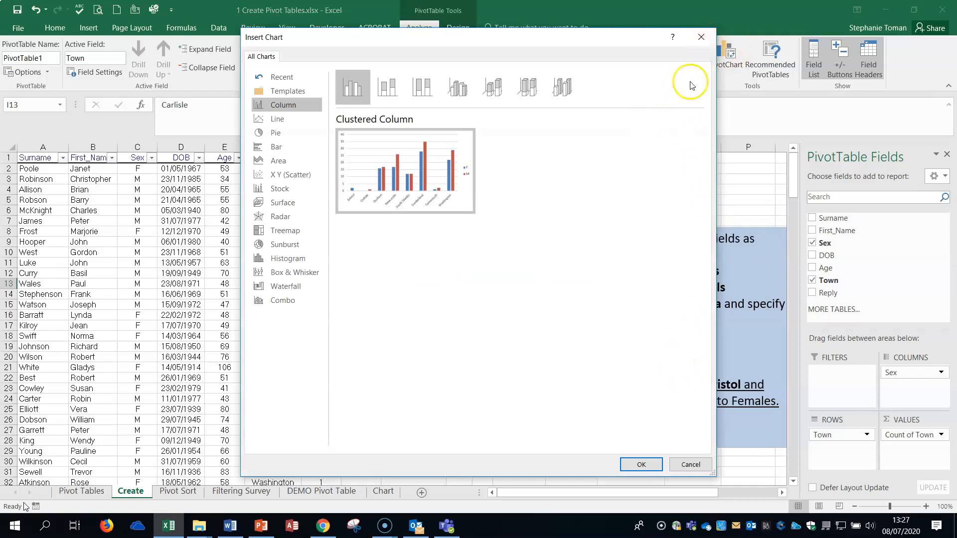
left_click(701, 37)
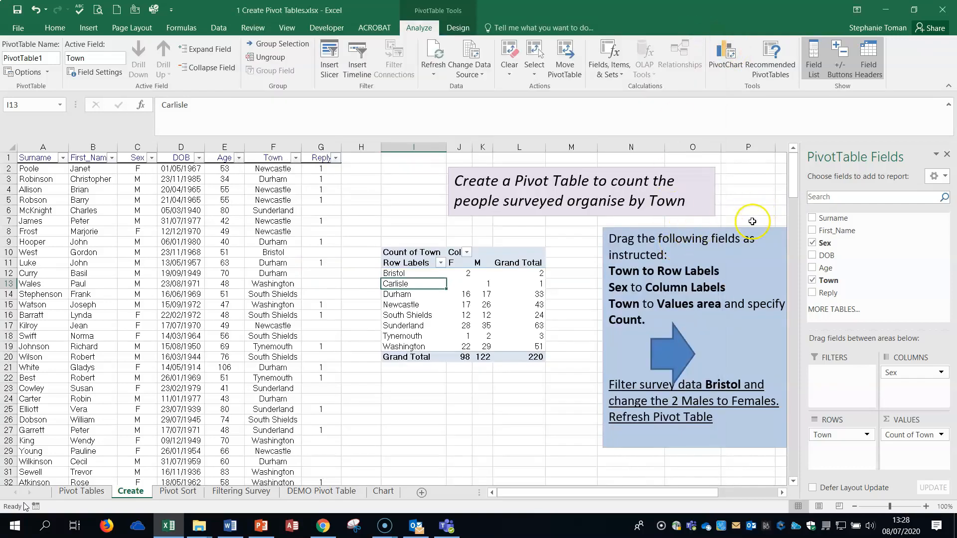
left_click(812, 58)
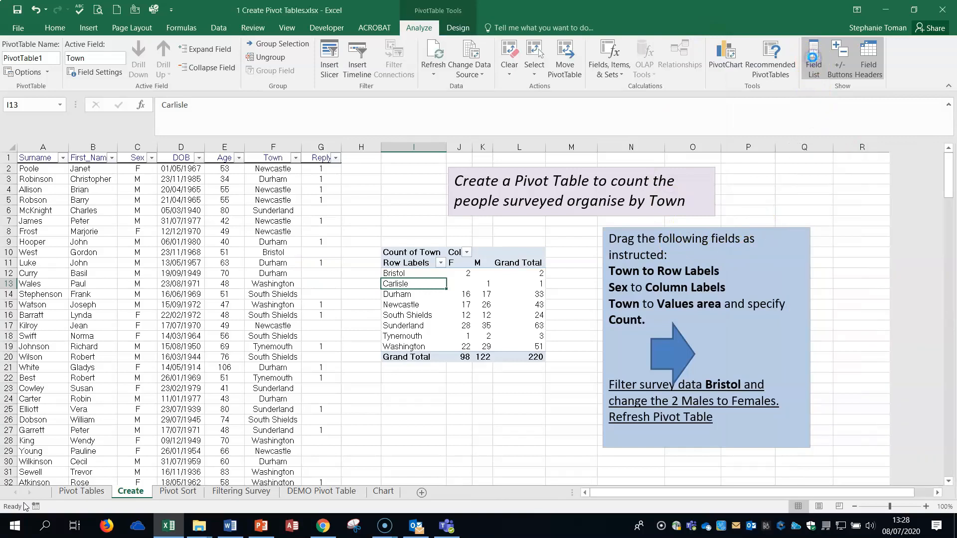
left_click(813, 59)
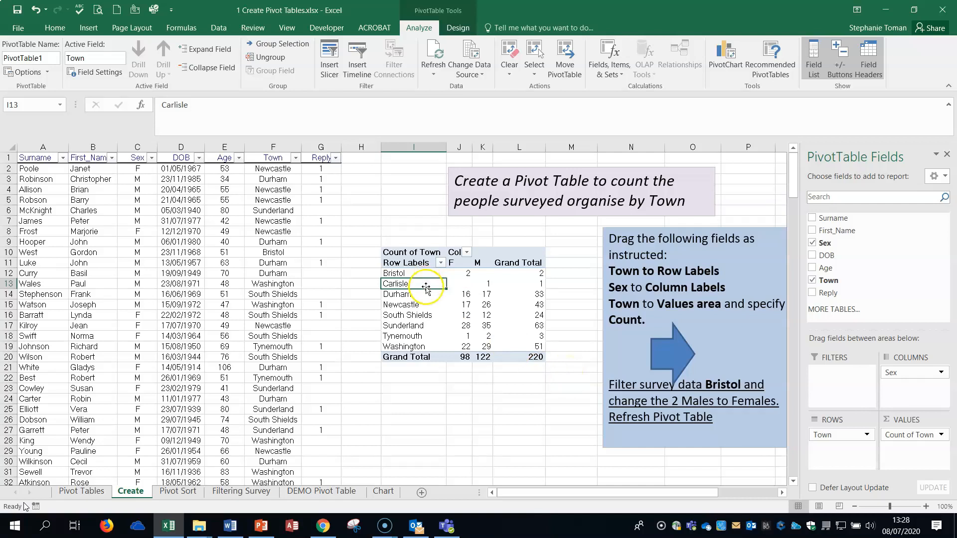
Refresh the PivotTable so it picks up the edited Bristol record, and narrow column J again.
right_click(455, 296)
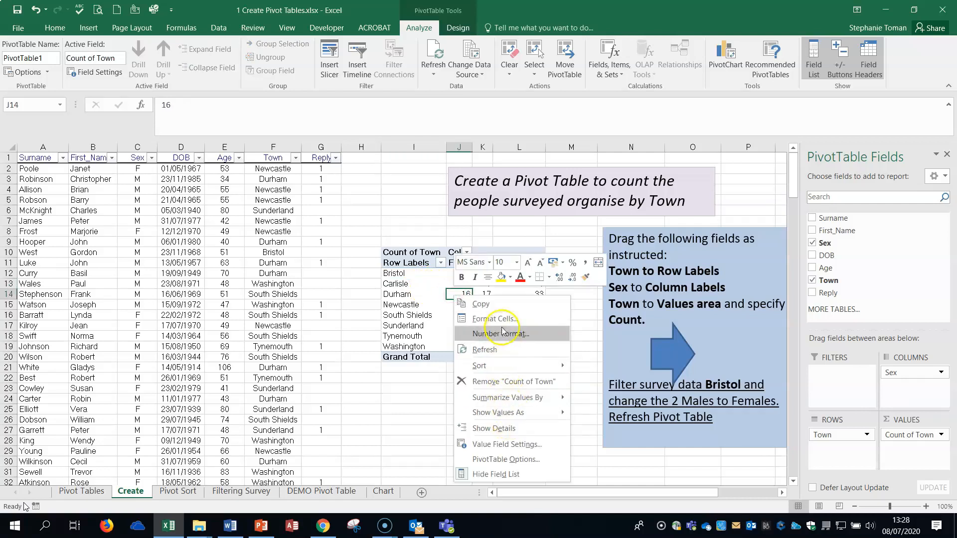
left_click(500, 348)
left_click(513, 274)
left_click(530, 274)
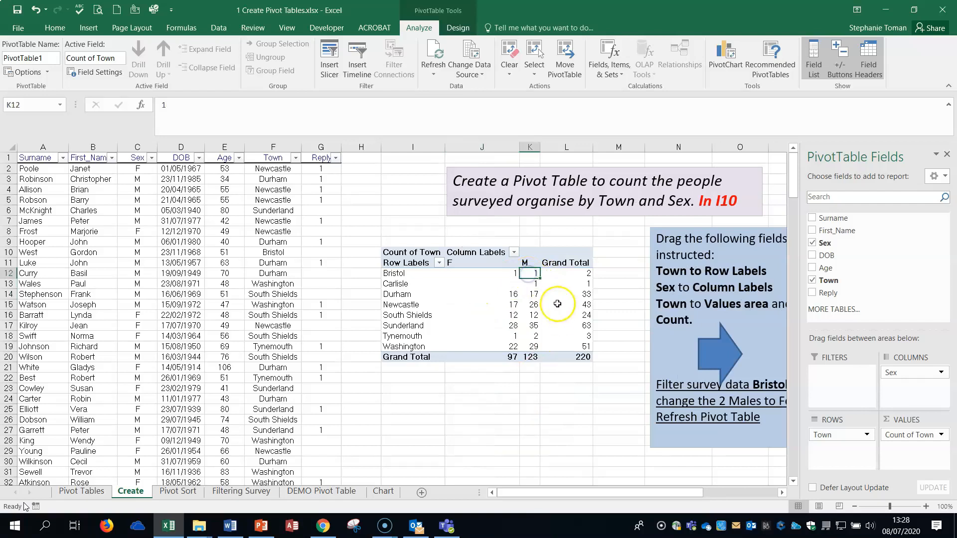
left_click_drag(520, 147, 474, 147)
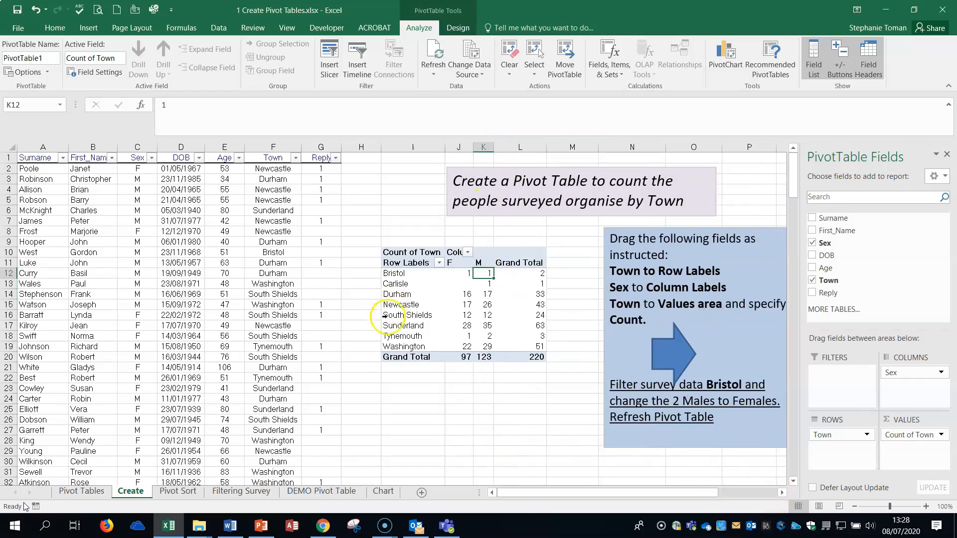
Filter the PivotTable's row labels to leave out Durham, Newcastle and South Shields.
left_click(439, 264)
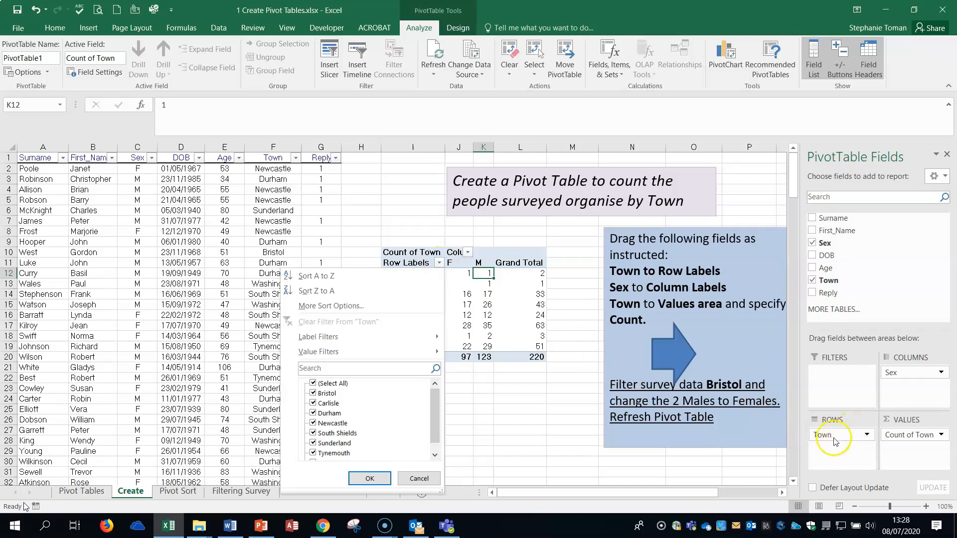
left_click(313, 413)
left_click(313, 424)
left_click(313, 433)
left_click(370, 479)
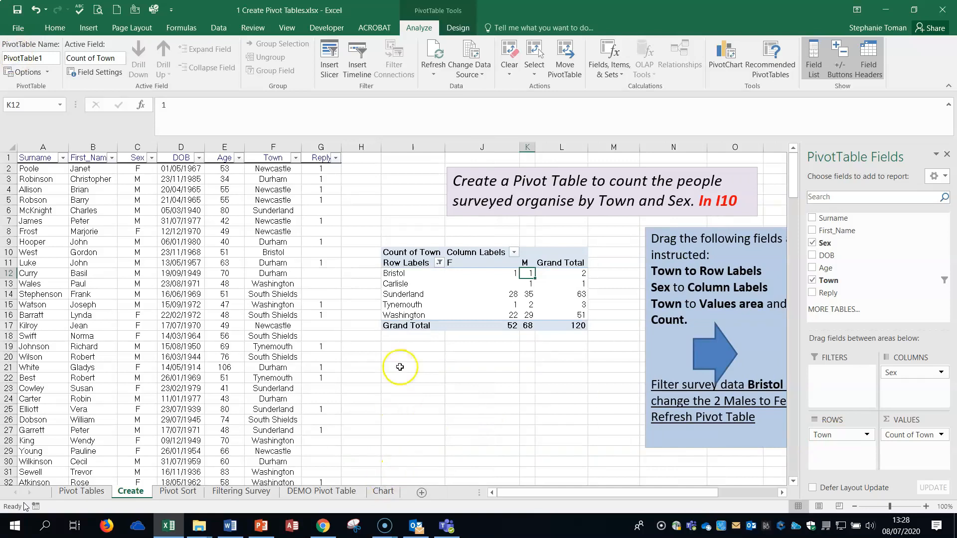
Reset the PivotTable's row label filter to include all towns.
left_click(439, 262)
left_click(315, 383)
left_click(369, 478)
left_click(463, 429)
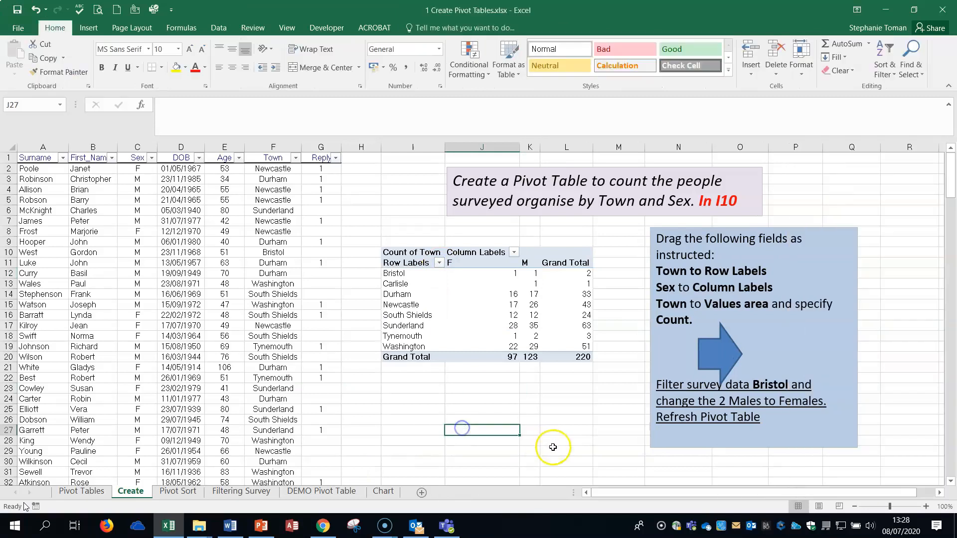
Look through the Pivot Sort, Filtering Survey and DEMO Pivot Table sheets and return to the Create sheet.
left_click(185, 492)
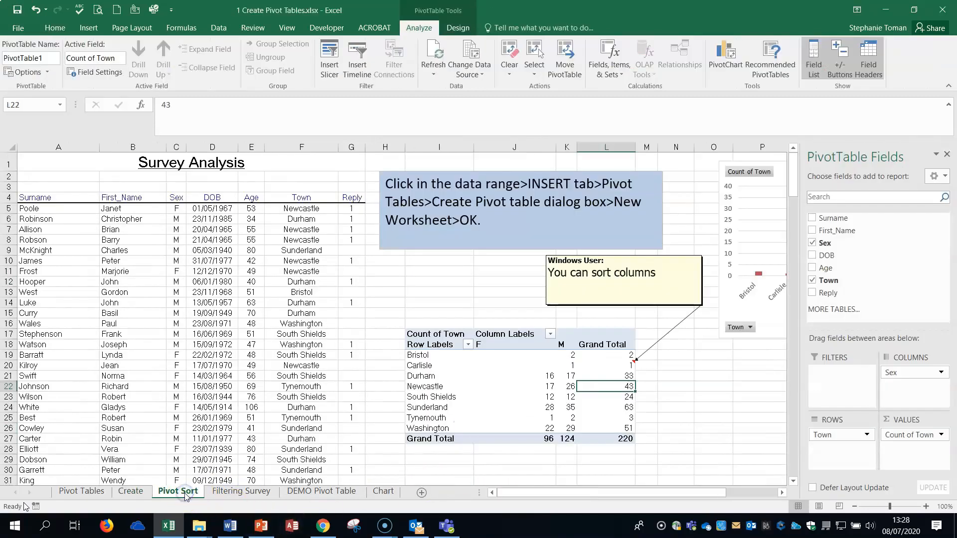
left_click(233, 493)
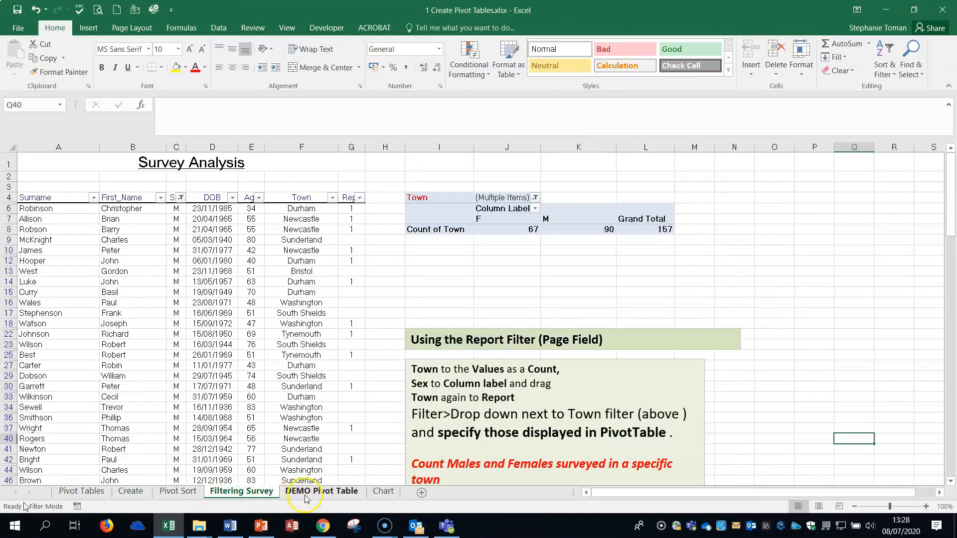
left_click(306, 495)
left_click(167, 493)
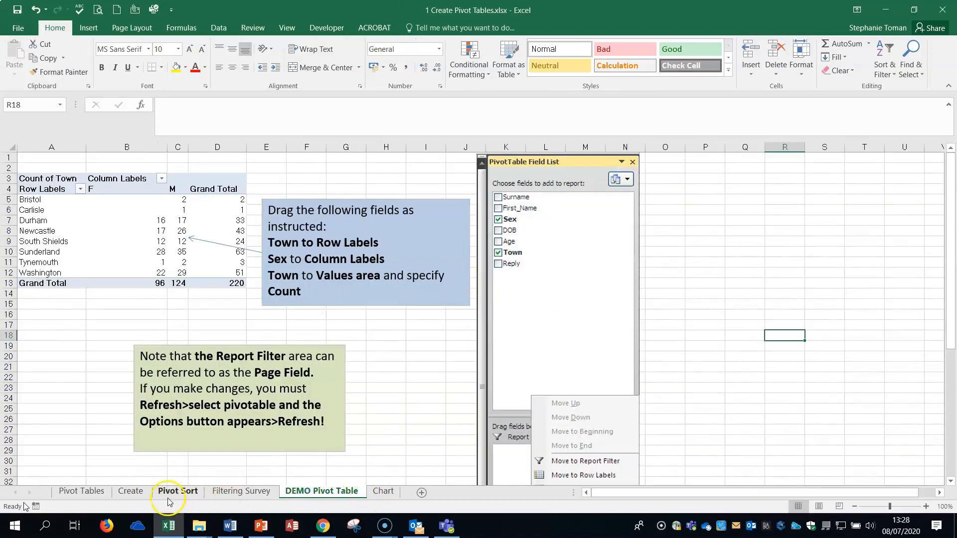
left_click(141, 496)
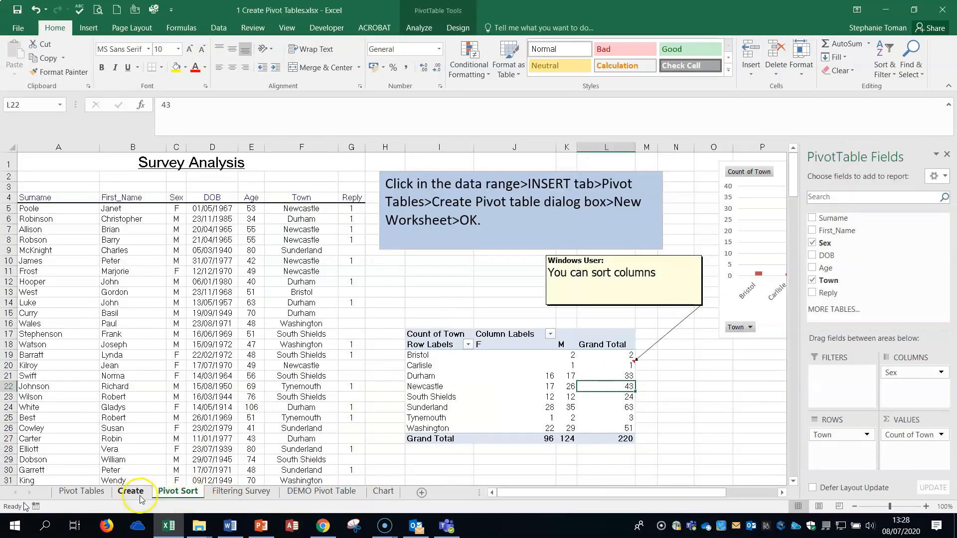
Sort the PivotTable's towns by Grand Total from largest to smallest.
left_click(573, 274)
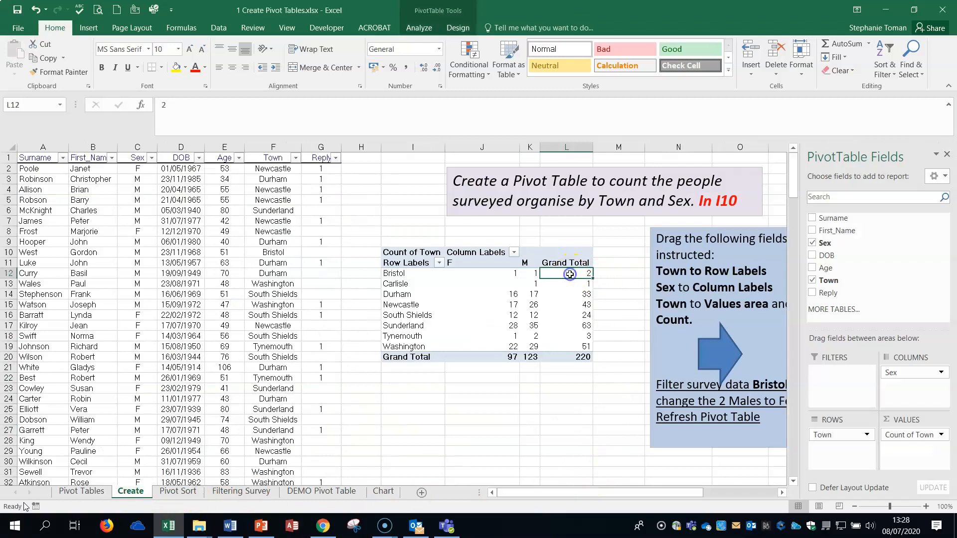
left_click(886, 68)
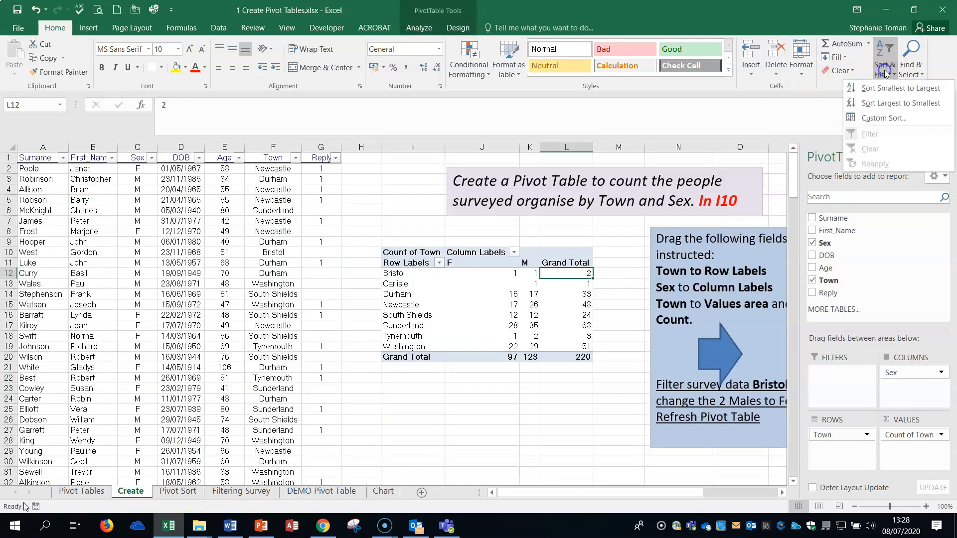
left_click(888, 104)
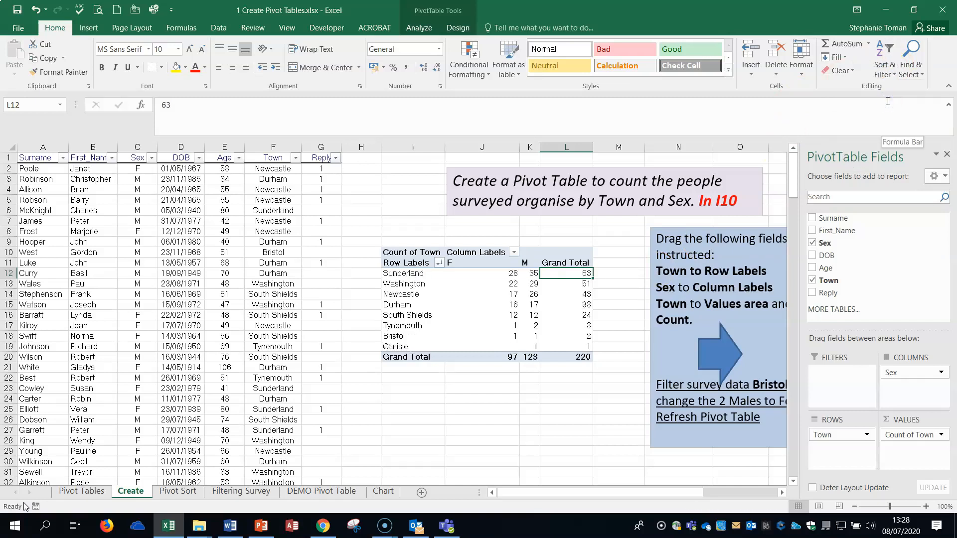
Sort the PivotTable's towns by Grand Total from smallest to largest.
left_click(892, 69)
left_click(896, 90)
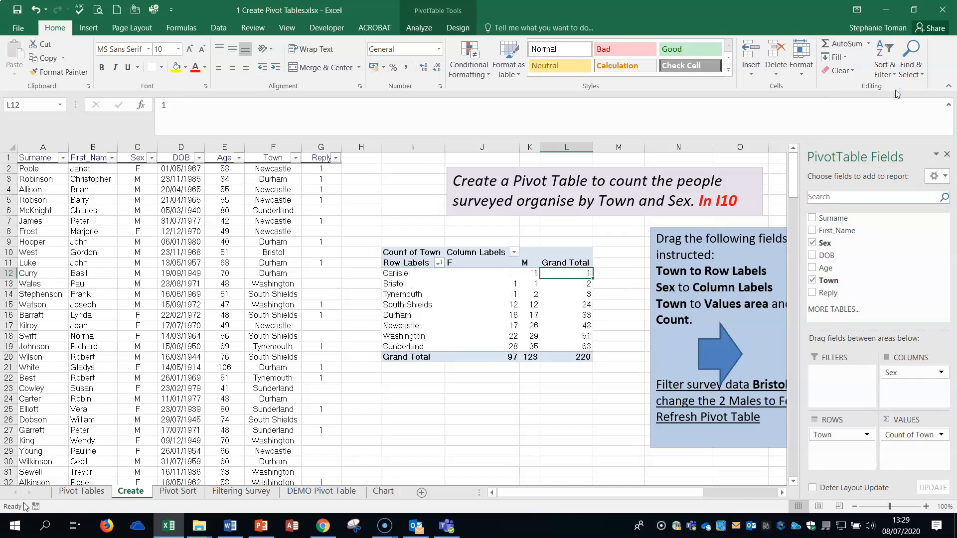
left_click(570, 281)
left_click(576, 295)
left_click(582, 326)
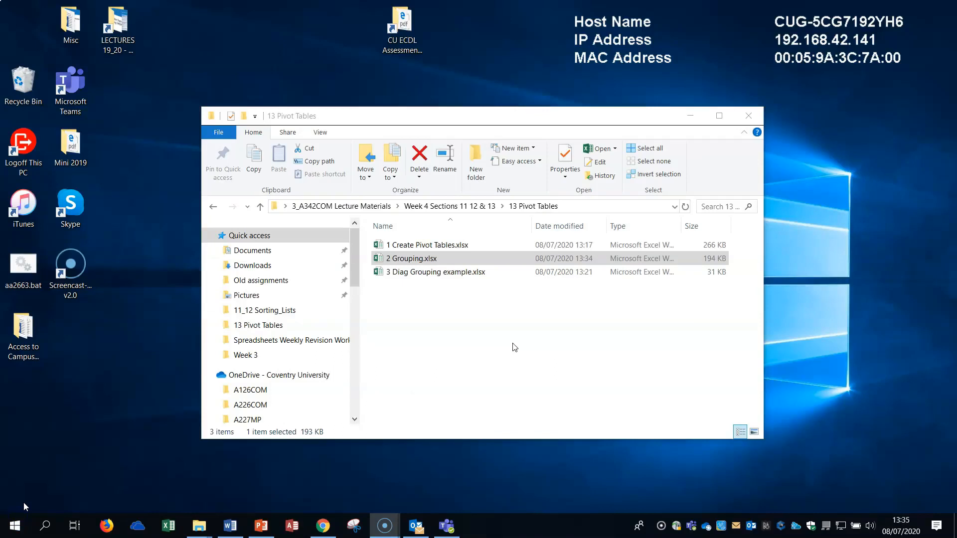
Open the 2 Grouping.xlsx workbook from the 13 Pivot Tables folder and look at the Grand Total column on its Sorting sheet.
left_click(411, 263)
double_click(412, 264)
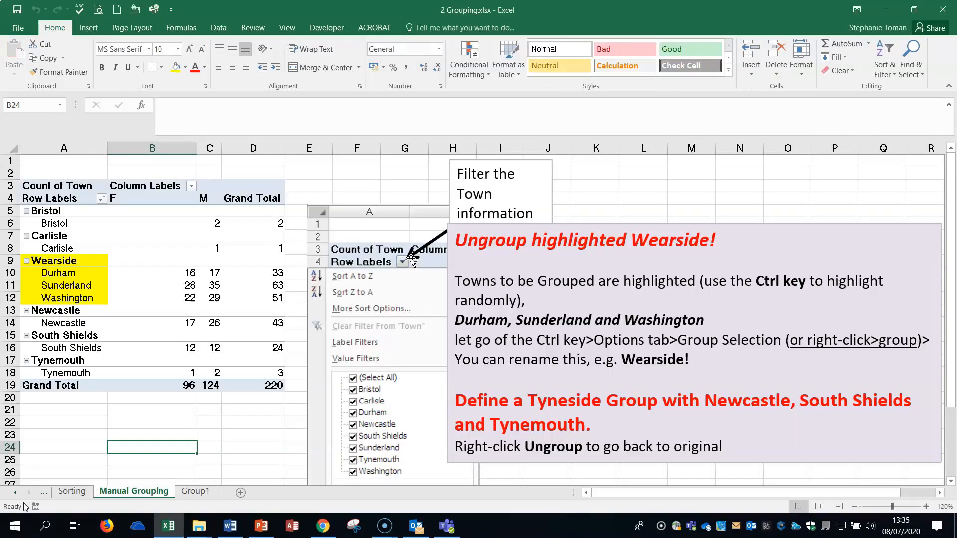
left_click(72, 492)
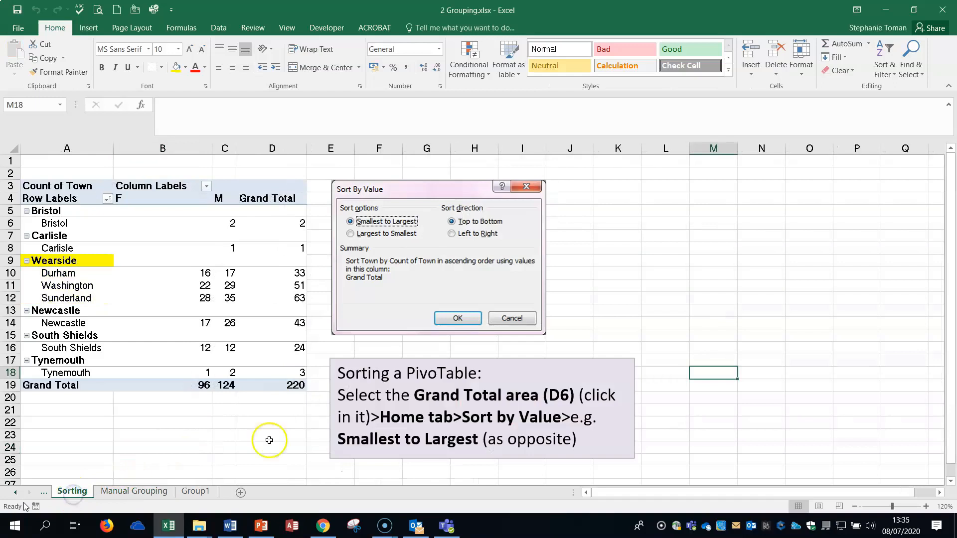
left_click(293, 223)
left_click(293, 273)
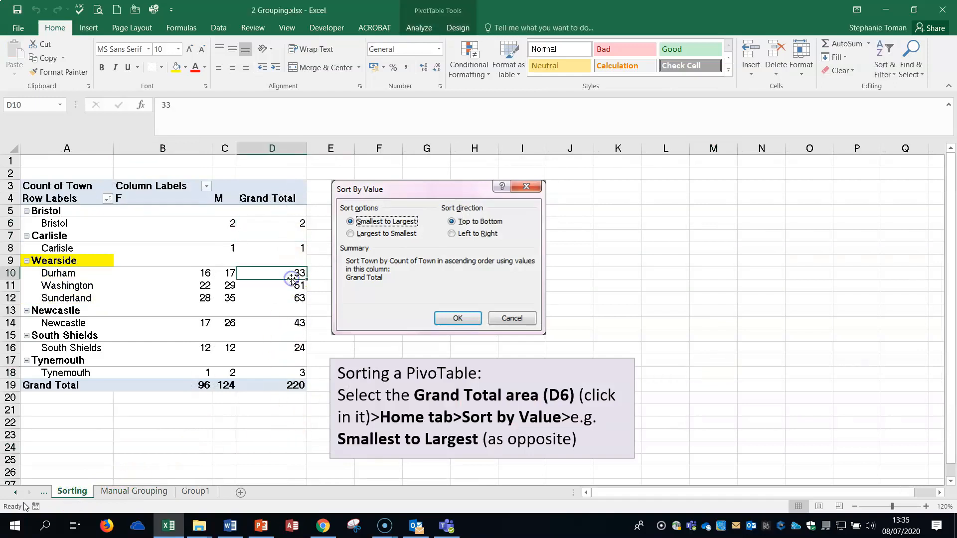
Go to the Manual Grouping sheet and look at the sort and filter options for the PivotTable's row labels.
left_click(129, 493)
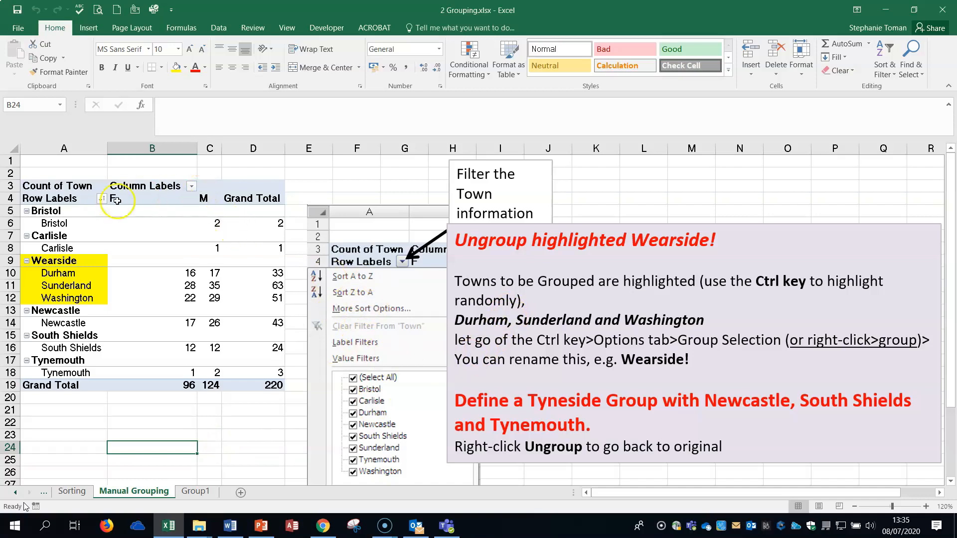
left_click(102, 199)
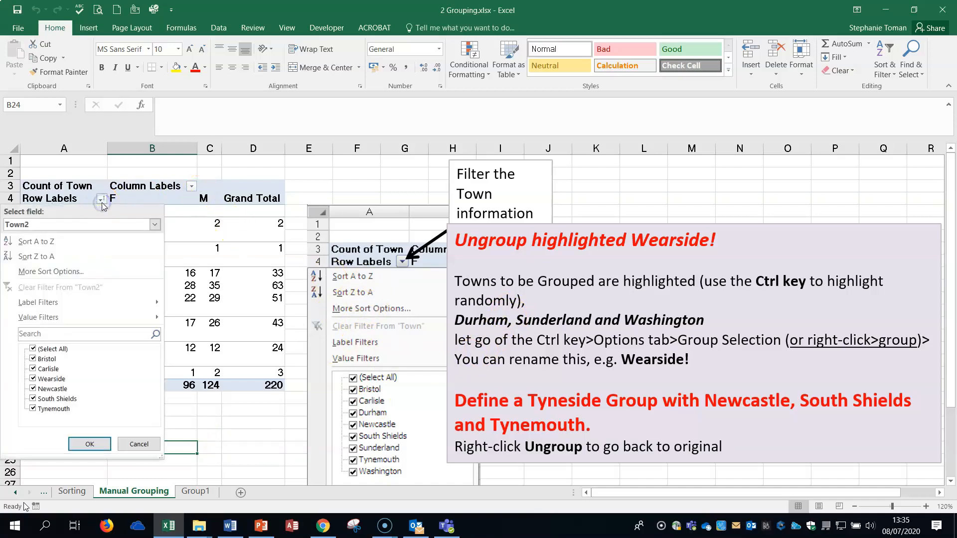
left_click(103, 202)
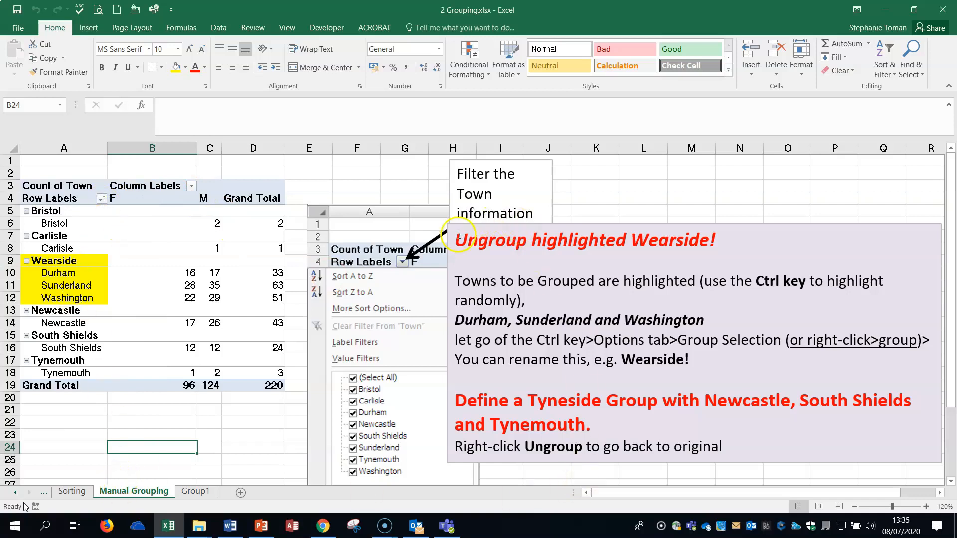
Try to ungroup the Wearside towns from the Sunderland row label.
left_click(64, 285)
right_click(67, 286)
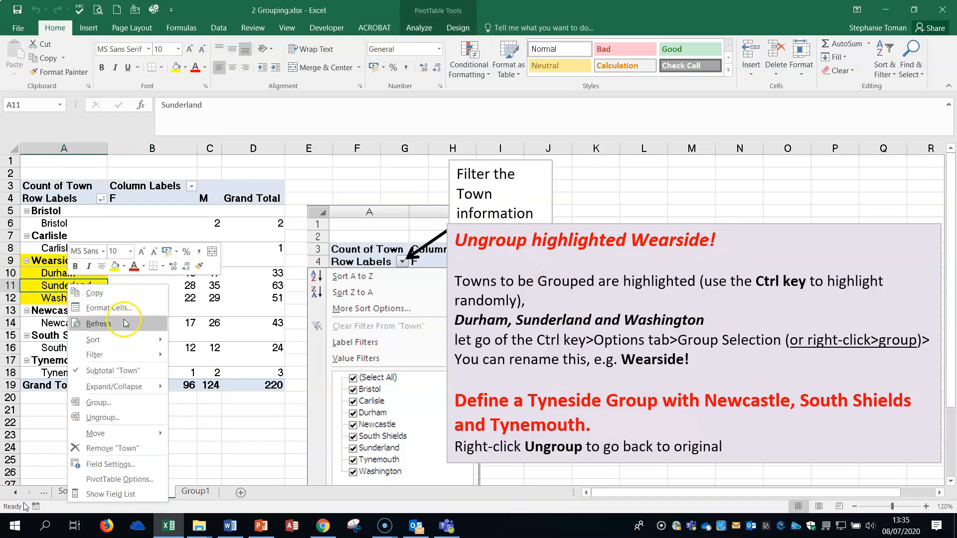
left_click(120, 418)
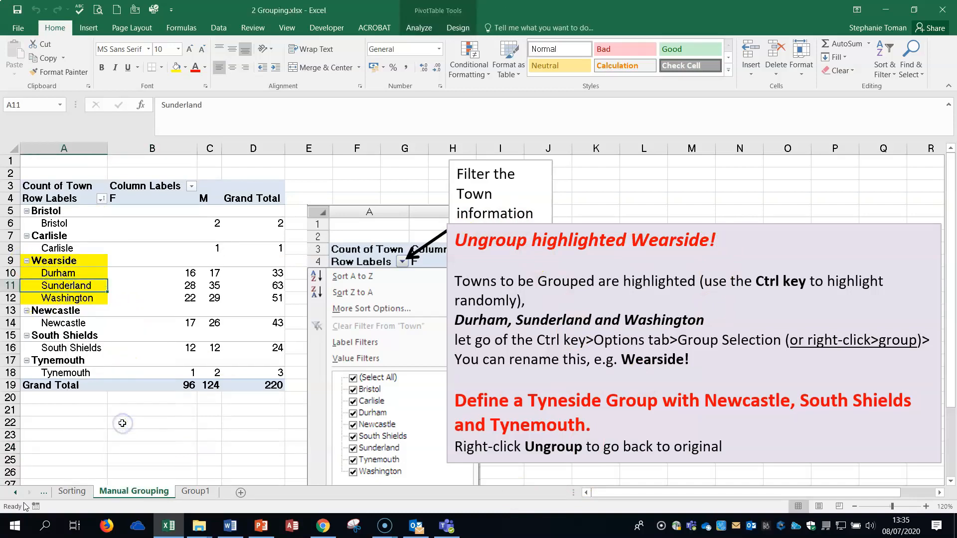
left_click(425, 28)
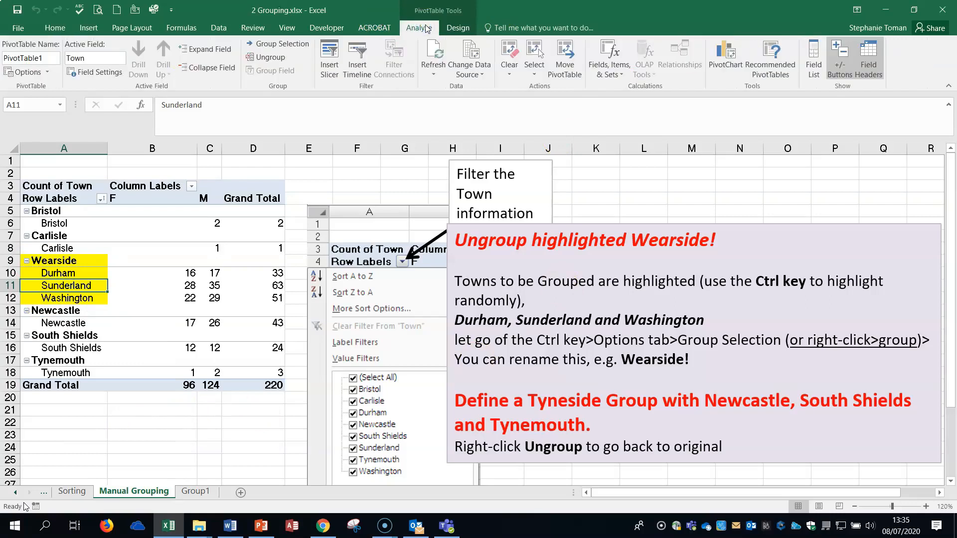
left_click(283, 61)
Ungroup the highlighted Wearside group from its group heading in the PivotTable's row labels.
left_click(79, 262)
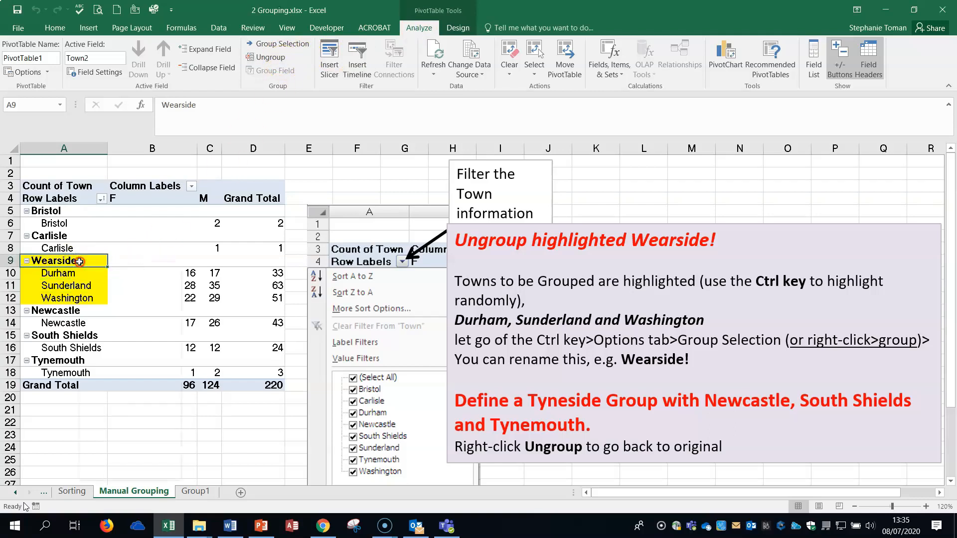
right_click(79, 261)
left_click(133, 397)
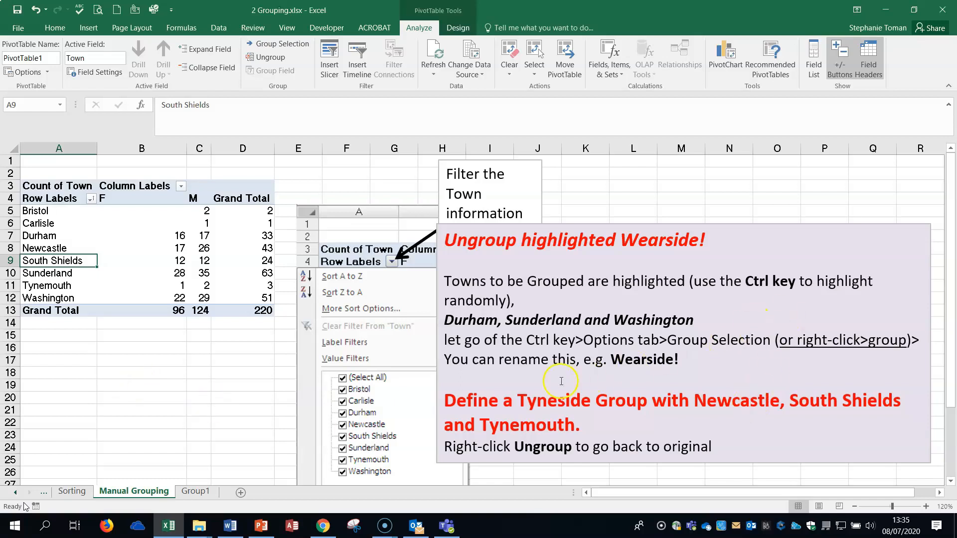
Group the Newcastle, South Shields and Tynemouth row labels in the PivotTable on the Manual Grouping sheet.
mouse_move(445, 398)
left_mouse_down()
mouse_move(588, 402)
mouse_move(583, 420)
left_mouse_up()
left_click(768, 434)
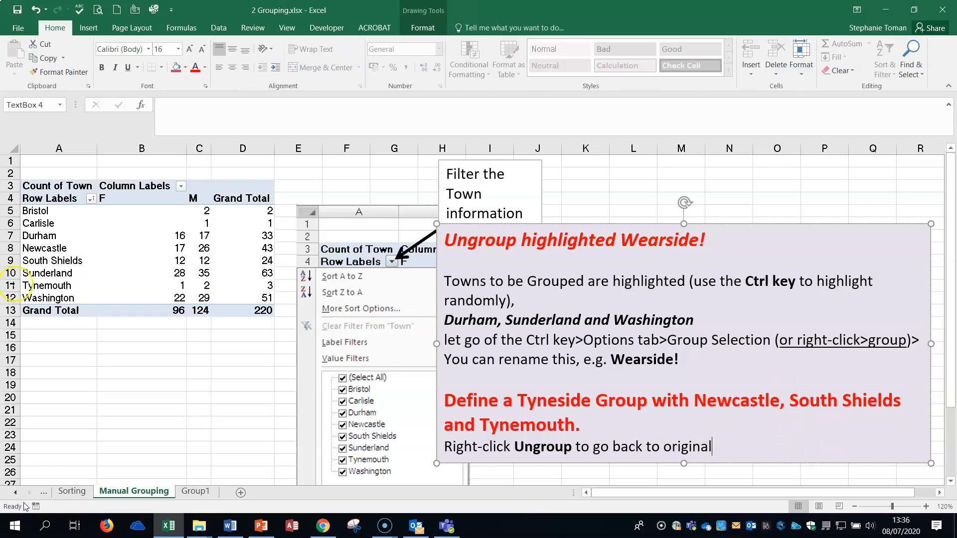
left_click(47, 248)
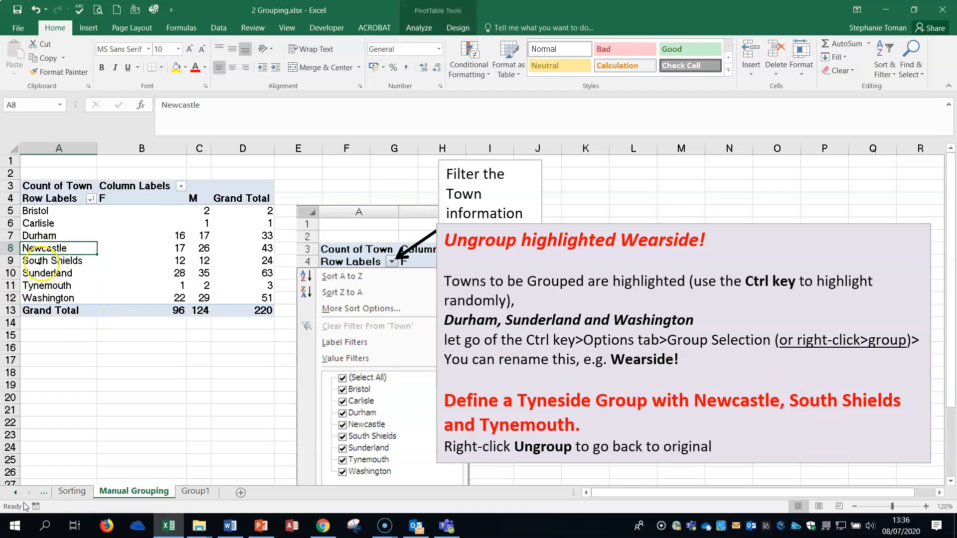
left_click(44, 260, "ctrl")
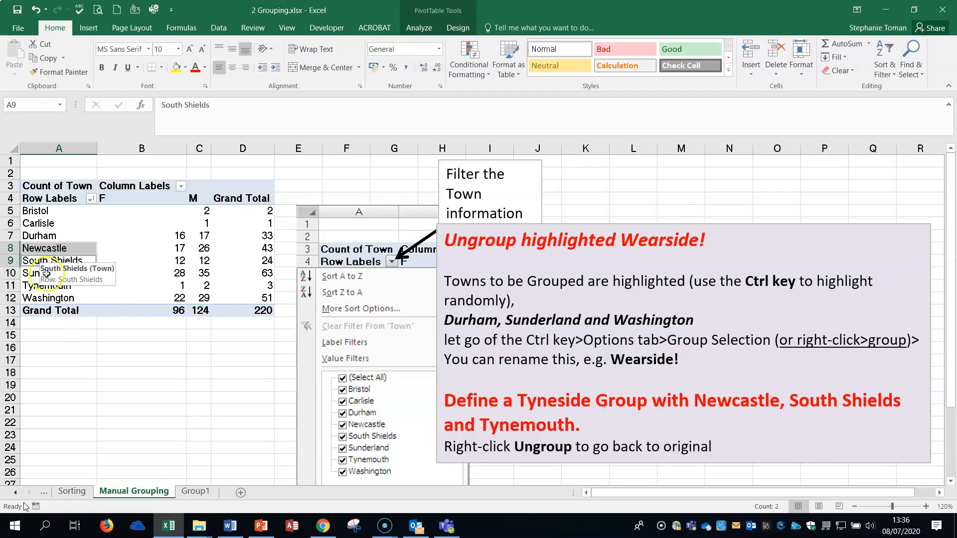
left_click(44, 285, "ctrl")
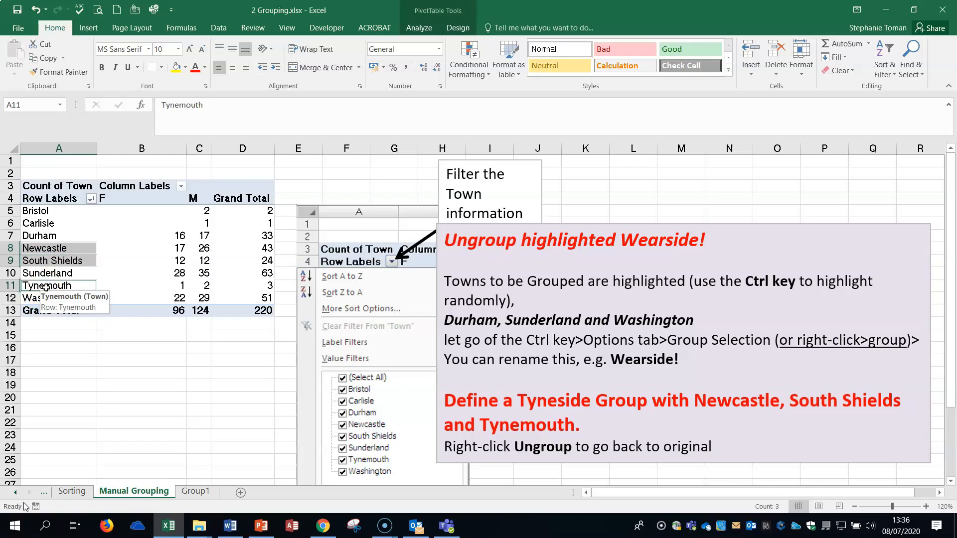
right_click(45, 285)
left_click(113, 411)
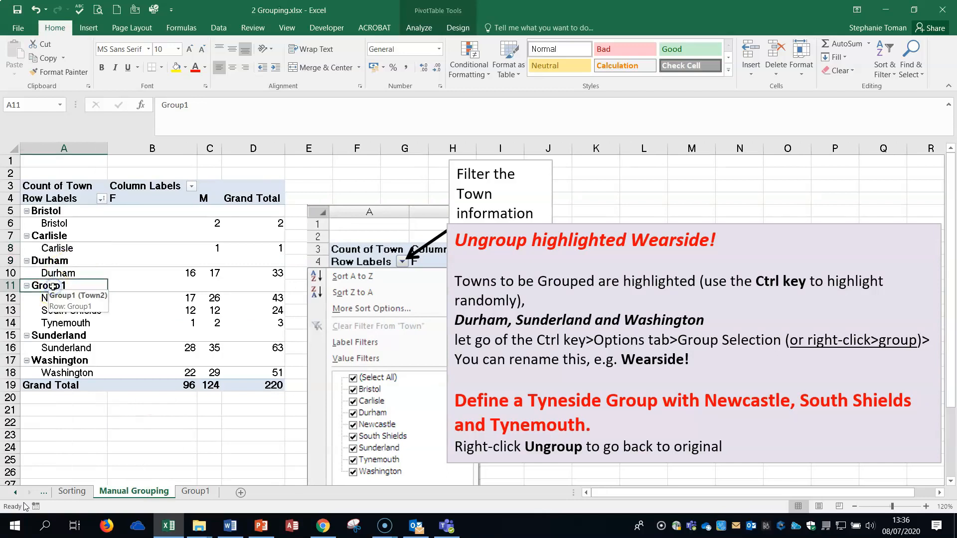
Rename the new group of Newcastle, South Shields and Tynemouth as Tyneside.
type("Tynemouth")
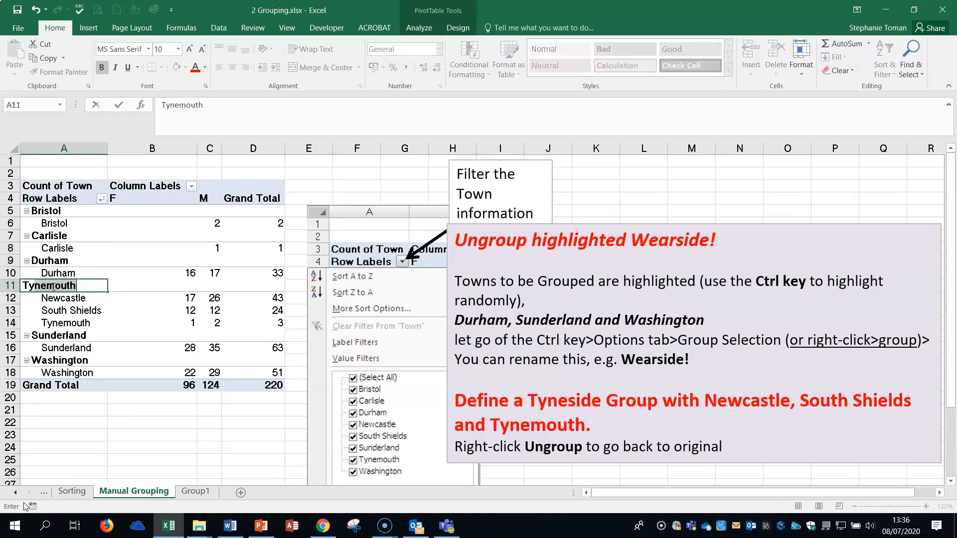
type("s")
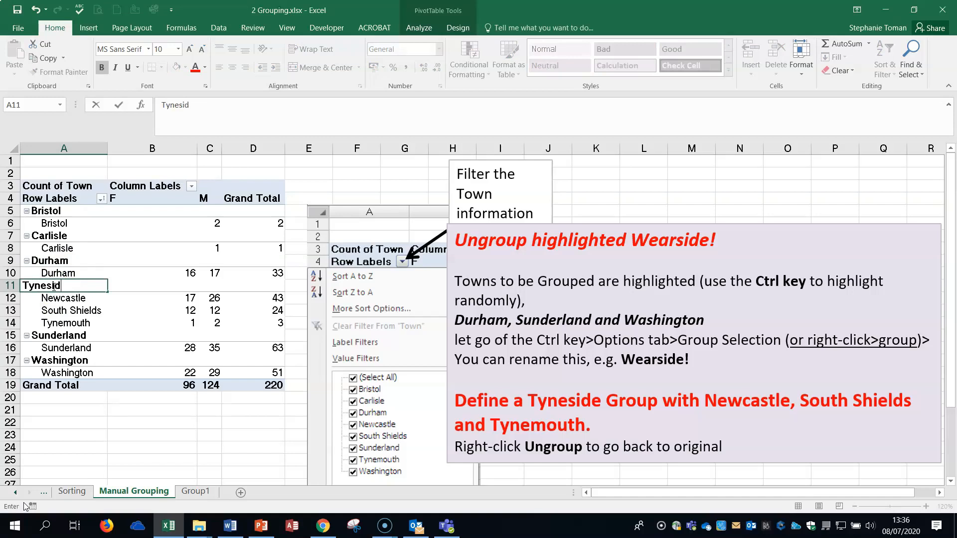
type("ide")
left_click(180, 451)
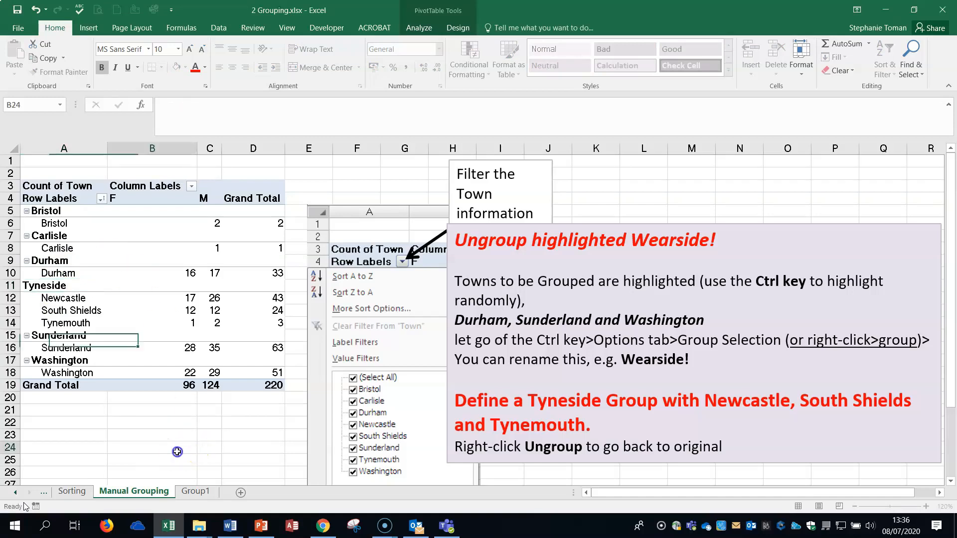
Collapse and re-expand the Tyneside group in the PivotTable's row labels.
left_click(29, 287)
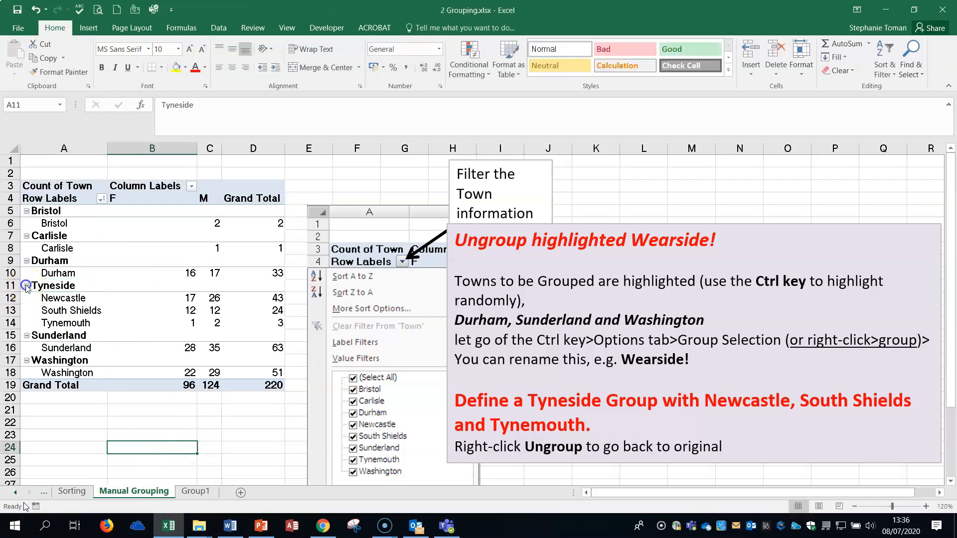
left_click(27, 287)
left_click(27, 288)
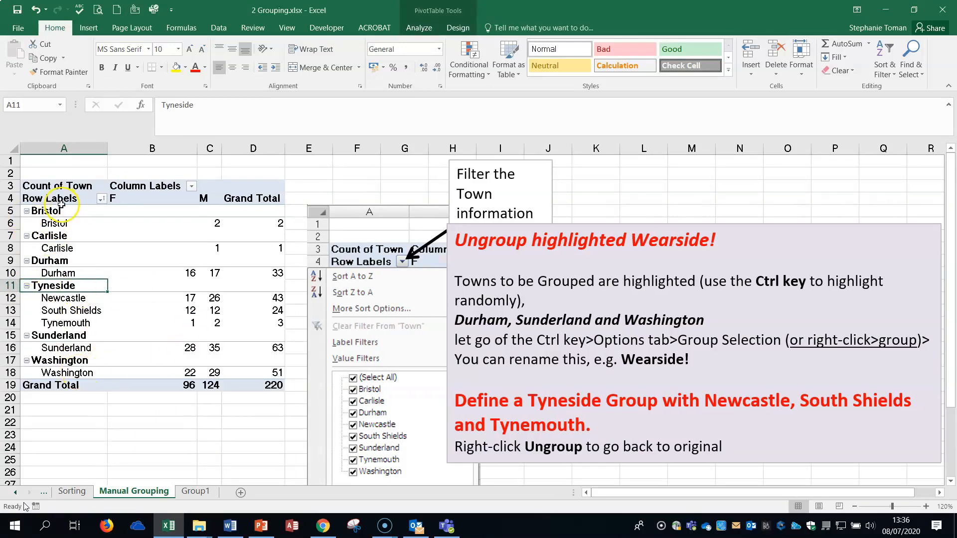
left_click(171, 433)
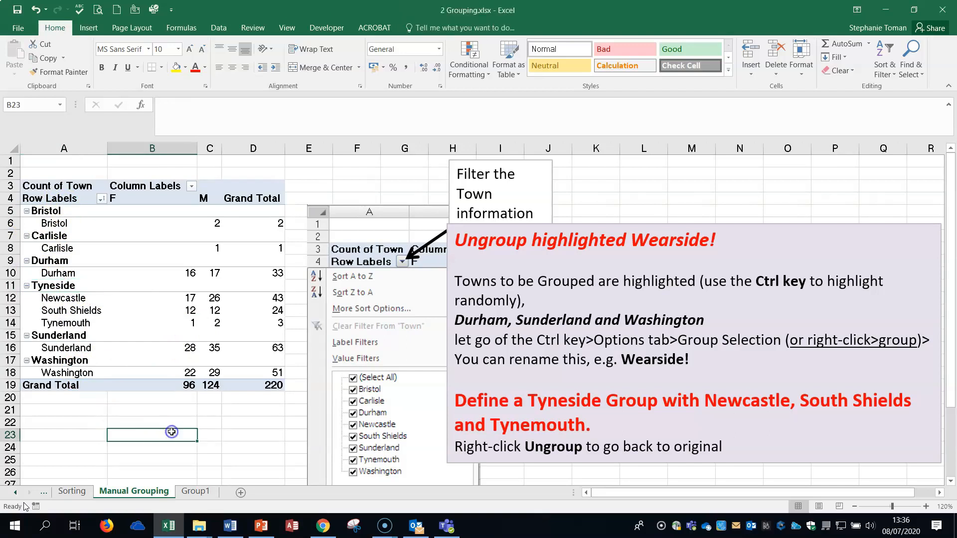
Look at the note about changing a group name on the Group1 sheet and return to Manual Grouping.
left_click(195, 491)
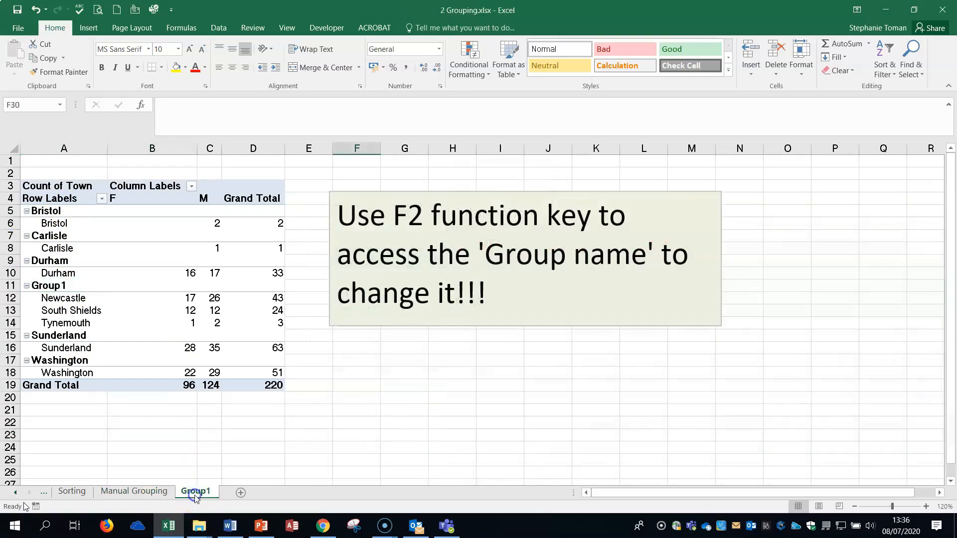
left_click(474, 439)
left_click(150, 488)
left_click(147, 411)
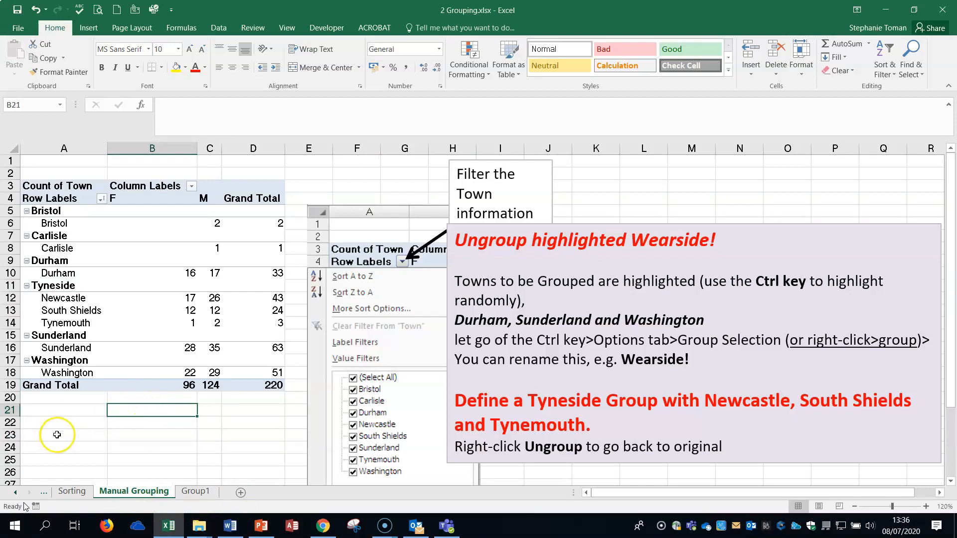
Close 2 Grouping.xlsx without saving and open 3 Diag Grouping example.xlsx from the 13 Pivot Tables folder.
left_click(942, 12)
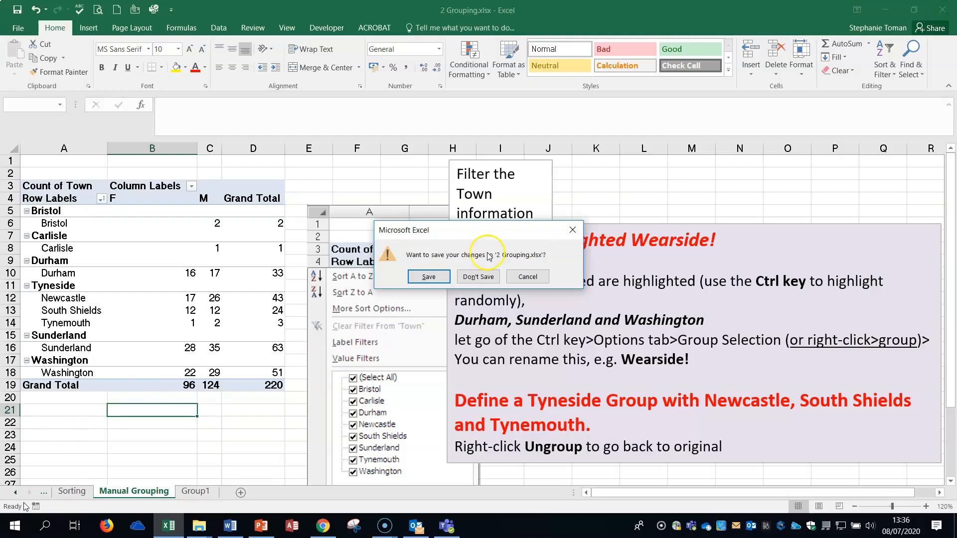
left_click(479, 275)
left_click(437, 273)
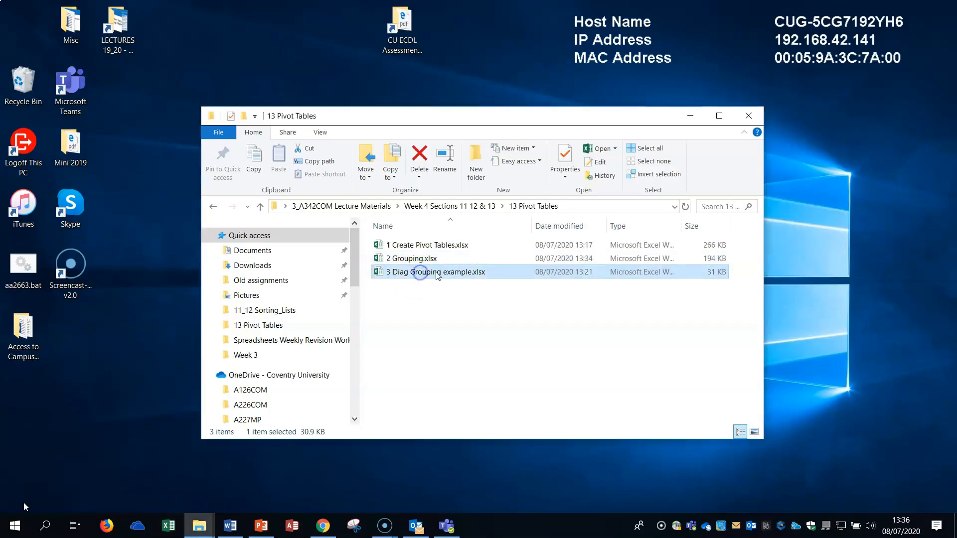
double_click(438, 273)
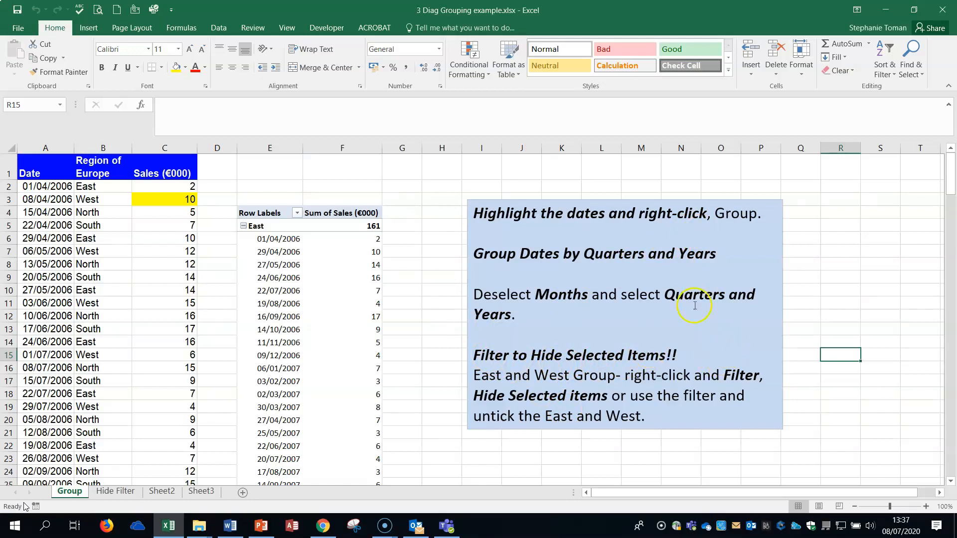
Group the PivotTable's date labels on the Group sheet by Quarters and Years, starting from a single date and deselecting Months.
scroll(347, 349, "down", 1)
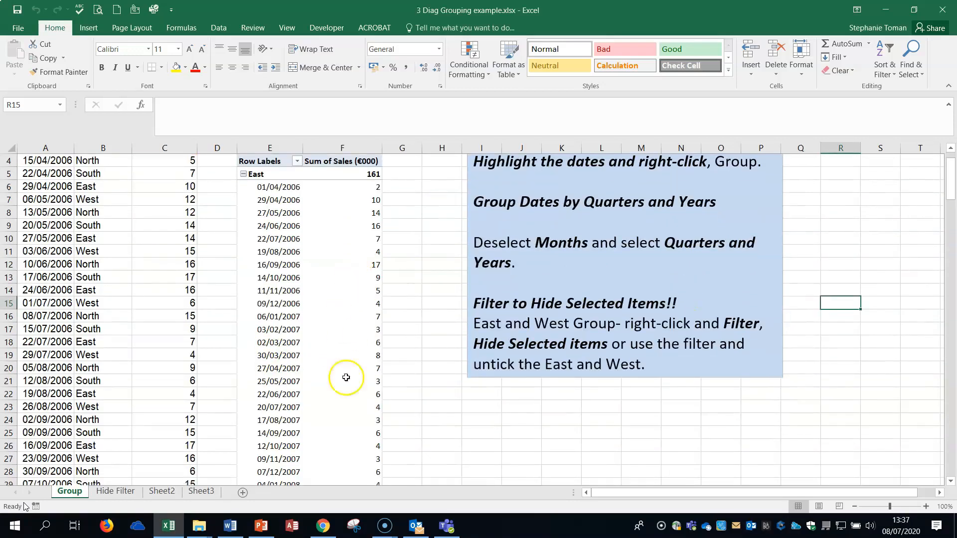
right_click(269, 279)
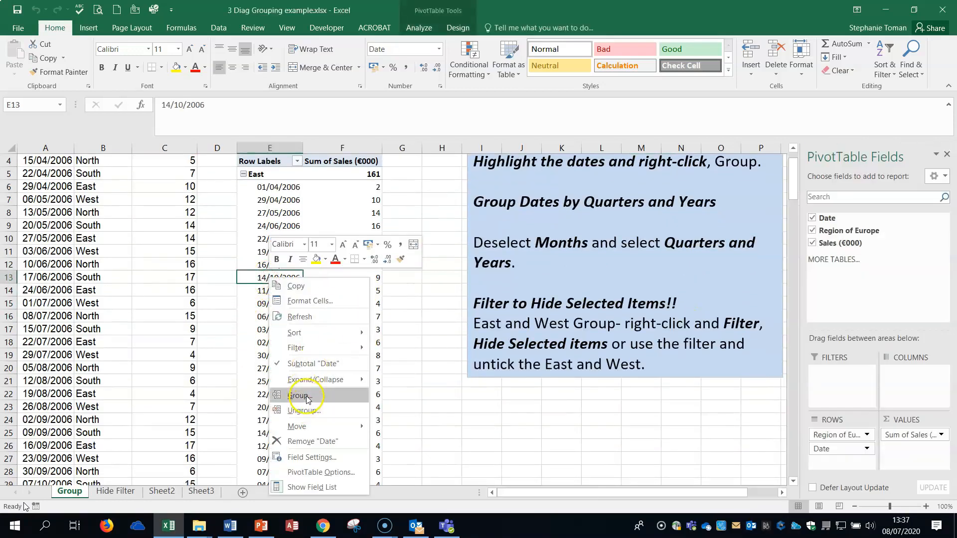
left_click(299, 396)
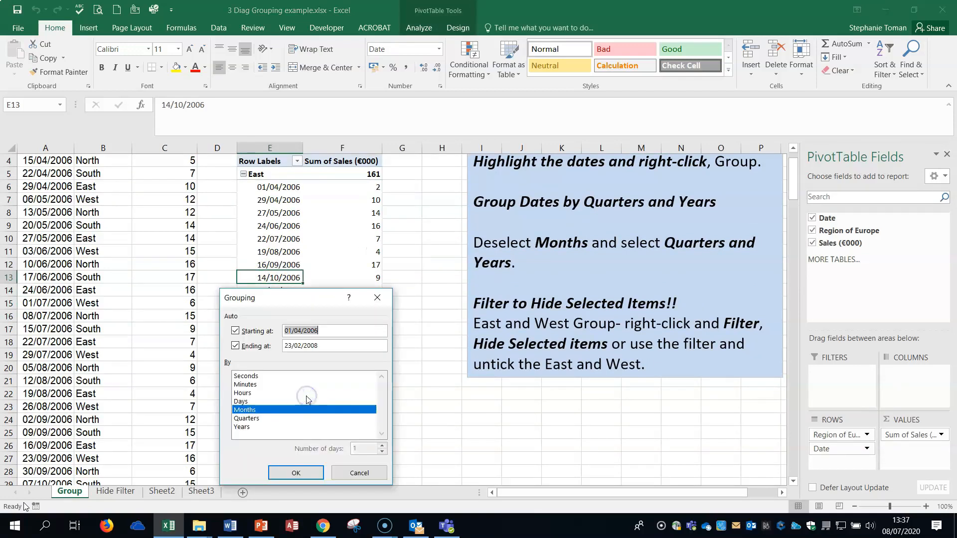
left_click_drag(301, 302, 480, 228)
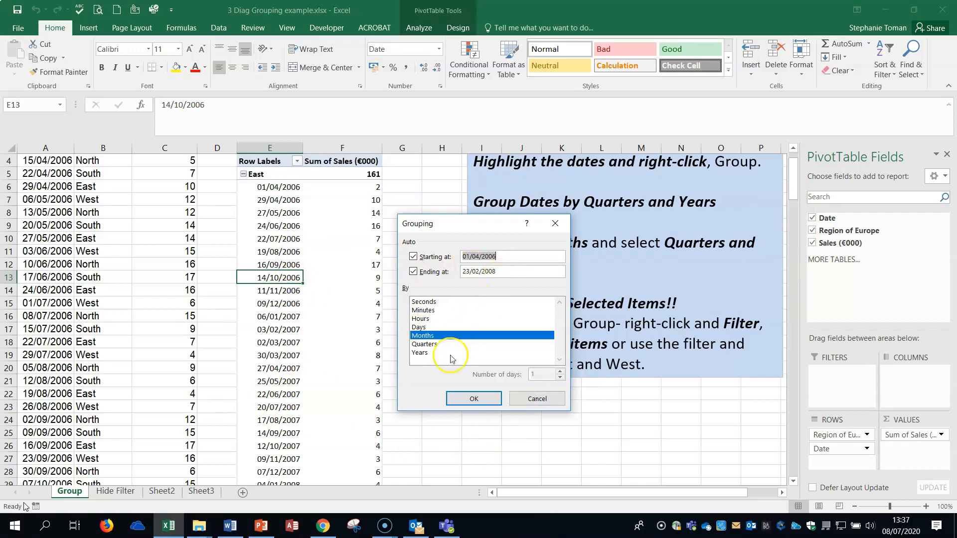
left_click(432, 348)
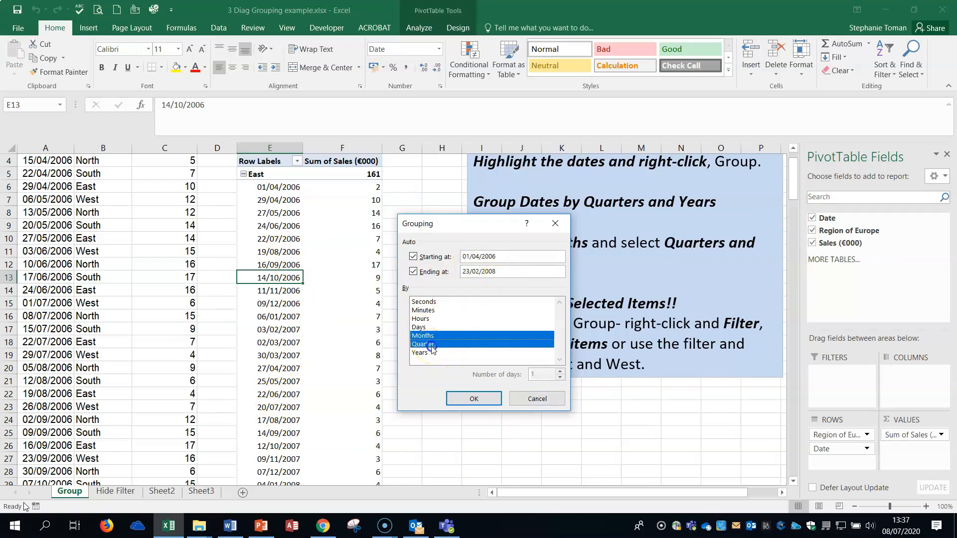
left_click(425, 353)
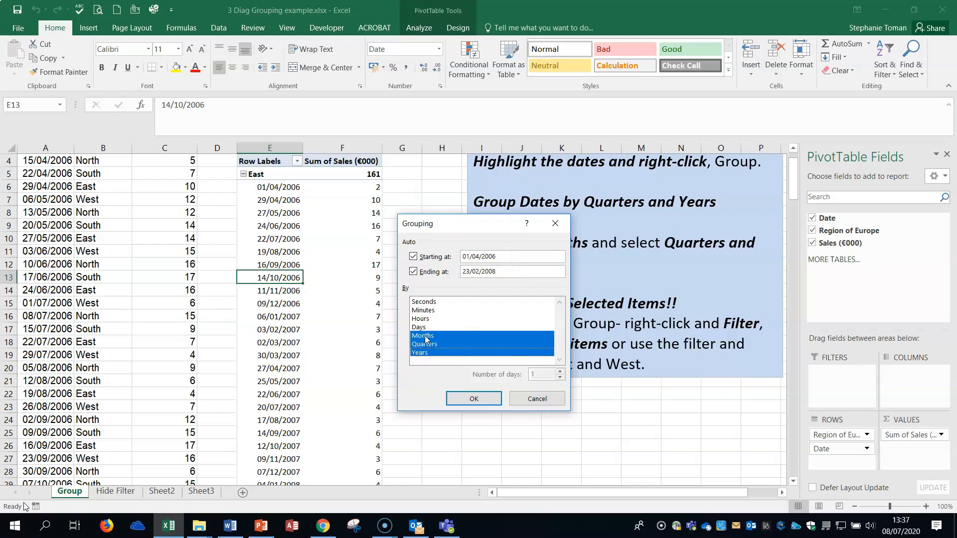
left_click(425, 337)
left_click(484, 399)
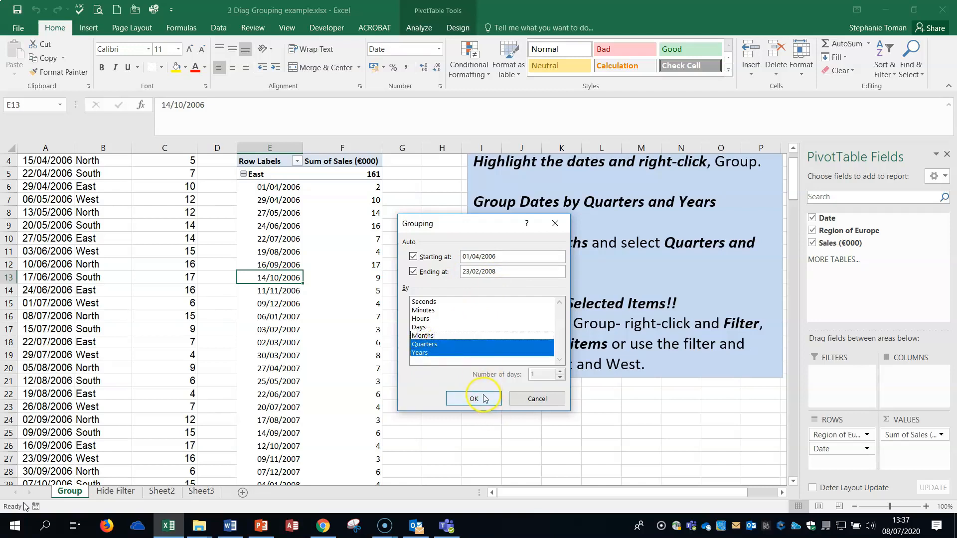
Look through the grouped sales figures for each region and undo the date grouping.
left_click(576, 440)
scroll(577, 441, "down", 6)
scroll(597, 448, "up", 2)
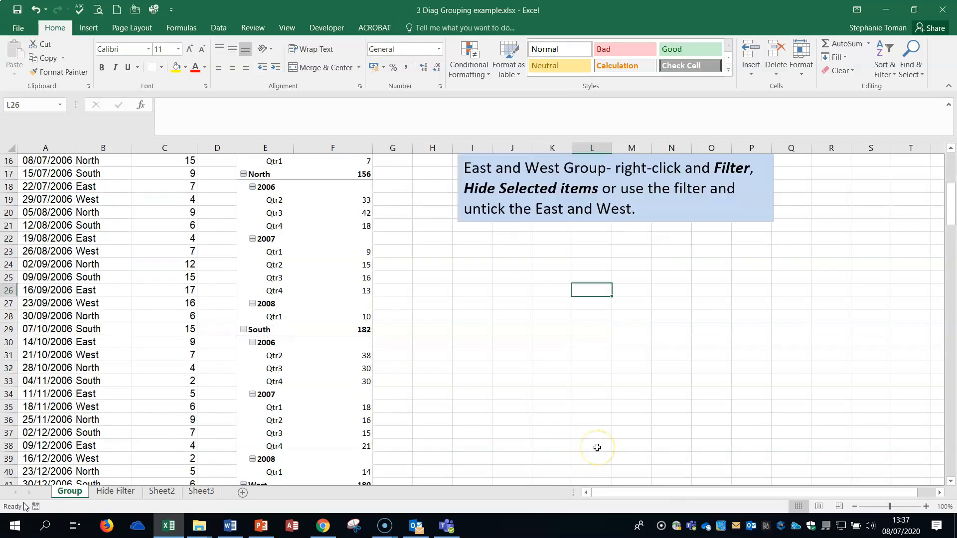
scroll(597, 447, "down", 8)
scroll(597, 447, "up", 11)
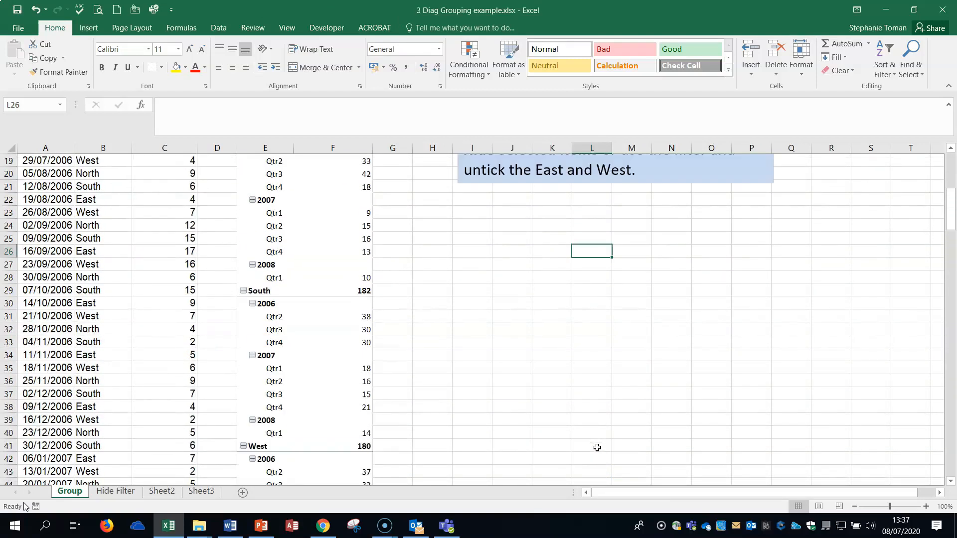
scroll(597, 447, "up", 2)
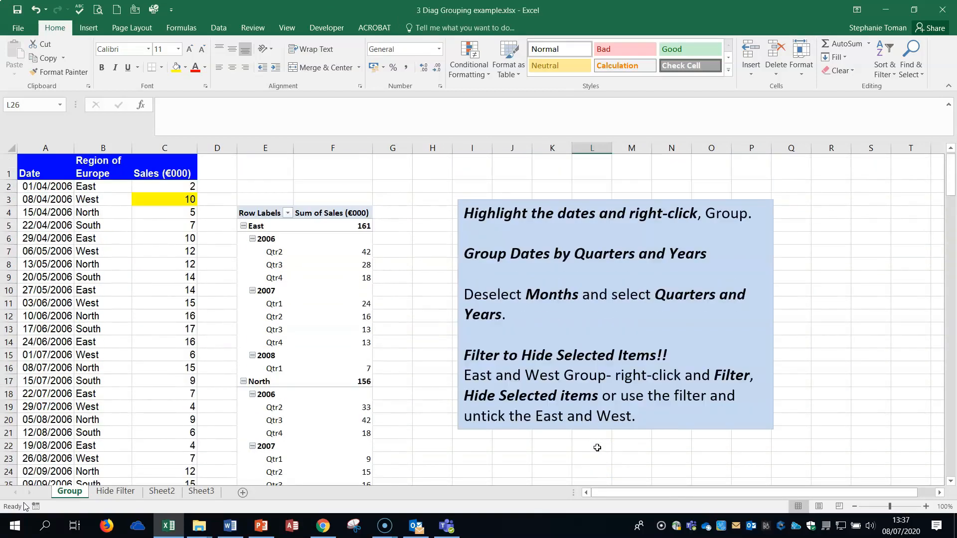
left_click(35, 8)
scroll(548, 336, "up", 5)
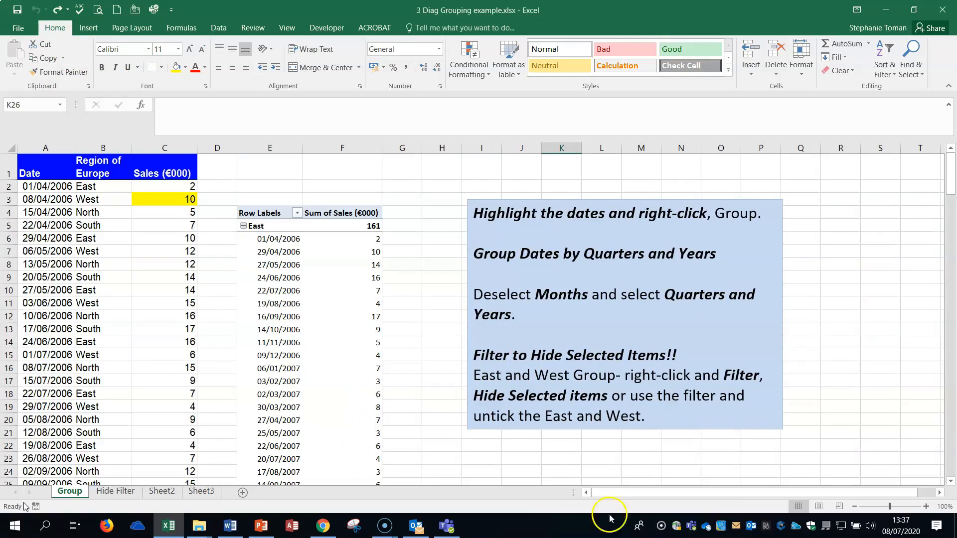
Select all date labels across the PivotTable's regions and group them by Quarters and Years, with Months deselected.
left_click(272, 230)
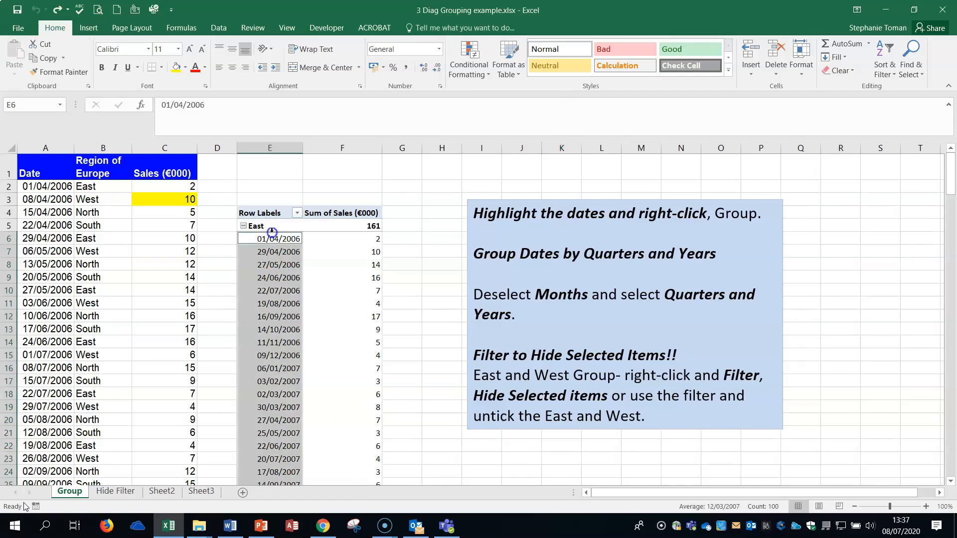
scroll(414, 315, "down", 1)
scroll(414, 314, "down", 12)
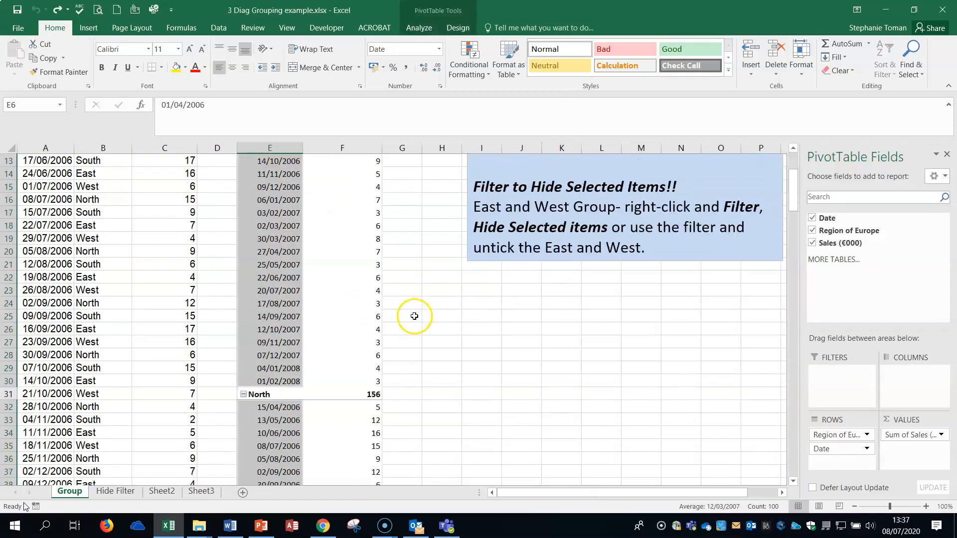
scroll(424, 322, "down", 9)
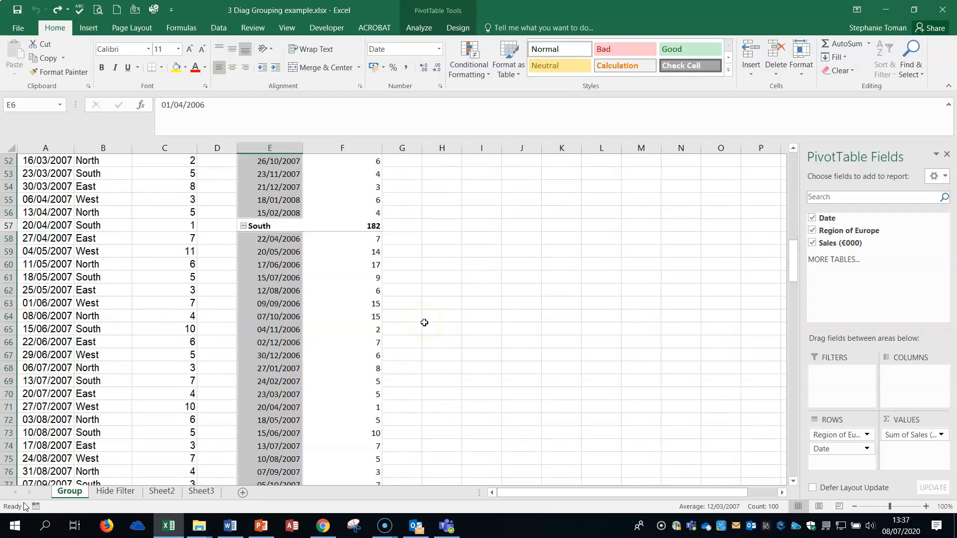
right_click(280, 268)
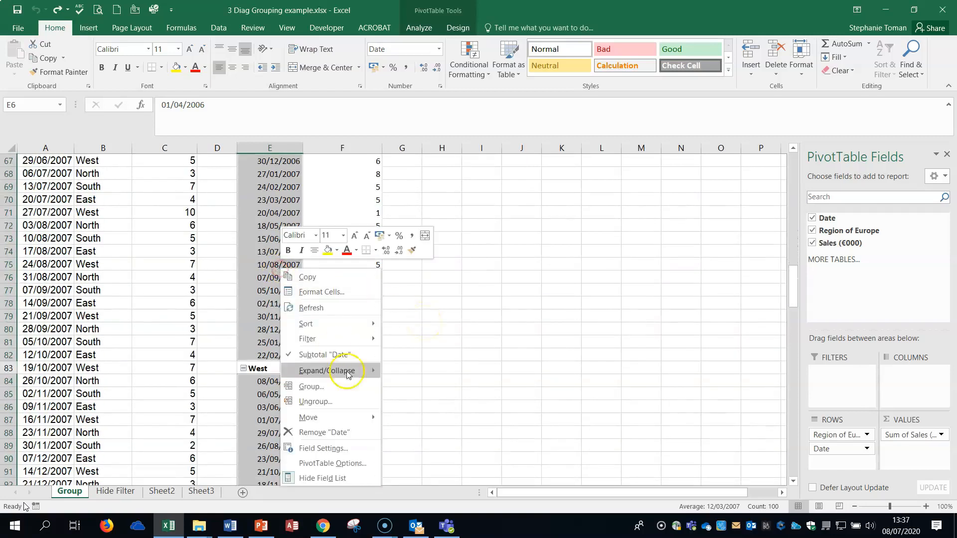
left_click(319, 386)
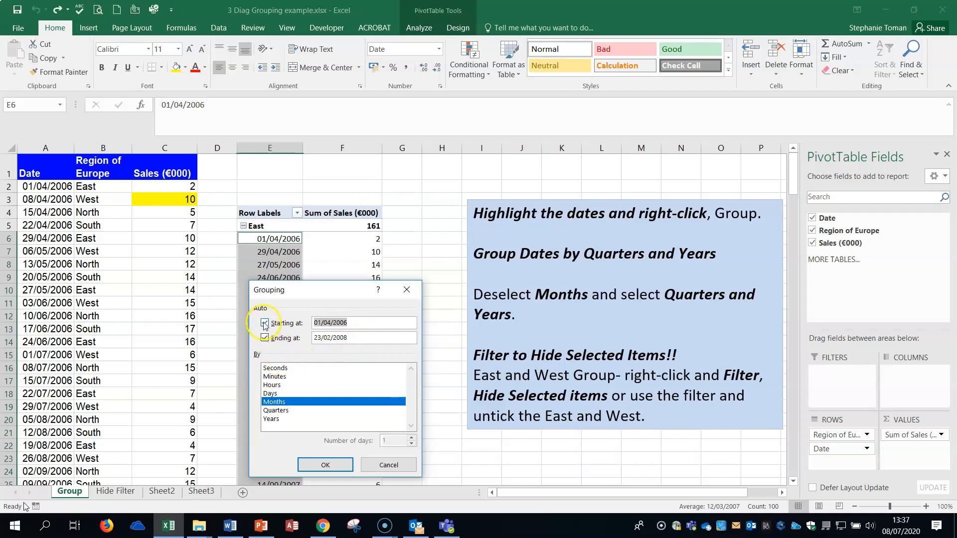
left_click(275, 410)
left_click(272, 419)
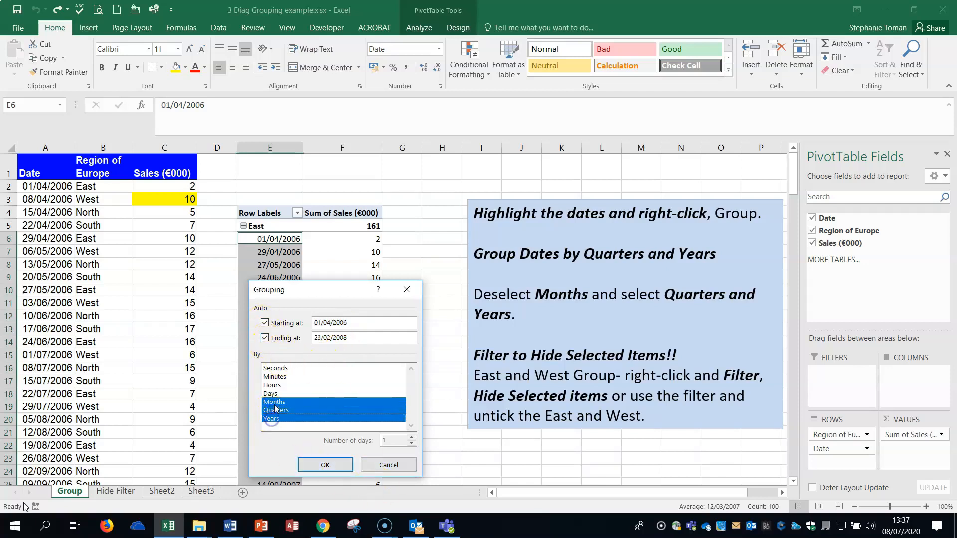
left_click(275, 402)
left_click(325, 465)
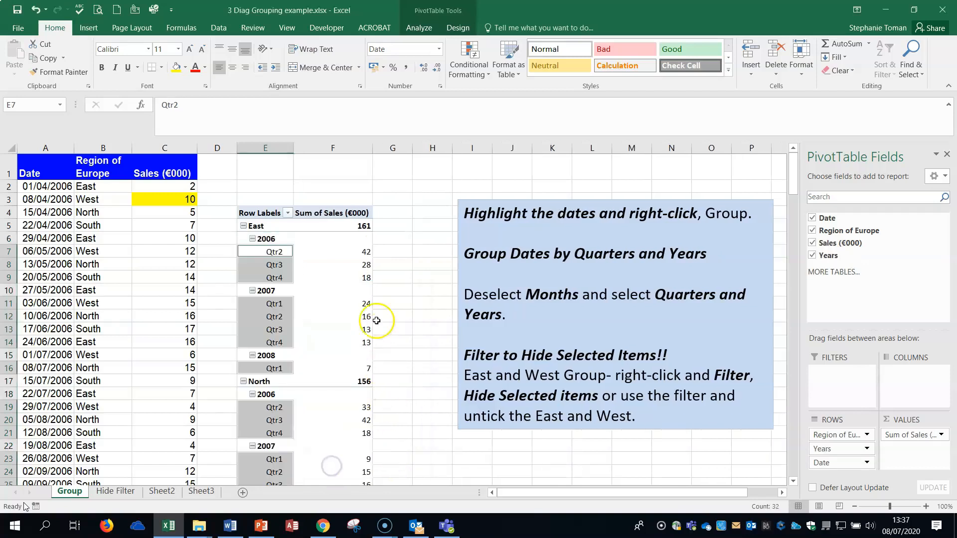
left_click(419, 302)
scroll(419, 298, "down", 4)
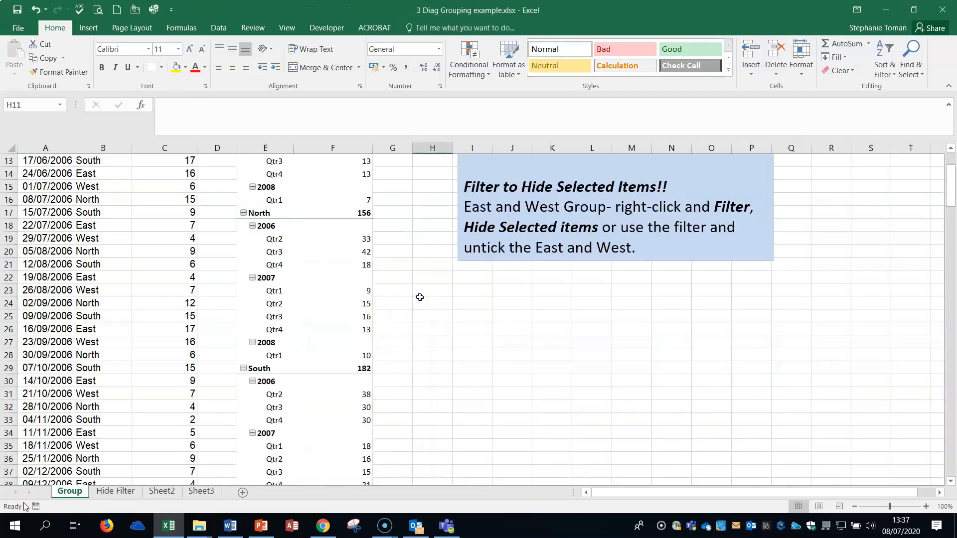
Hide the East region from the grouped sales PivotTable by filtering out the selected item.
scroll(419, 298, "down", 8)
scroll(419, 297, "up", 4)
scroll(420, 298, "up", 8)
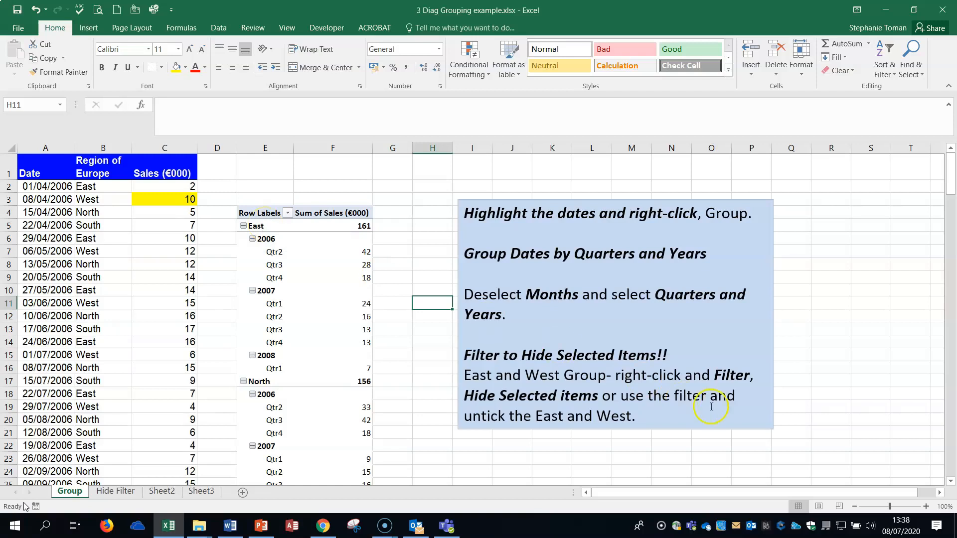
left_click(265, 227)
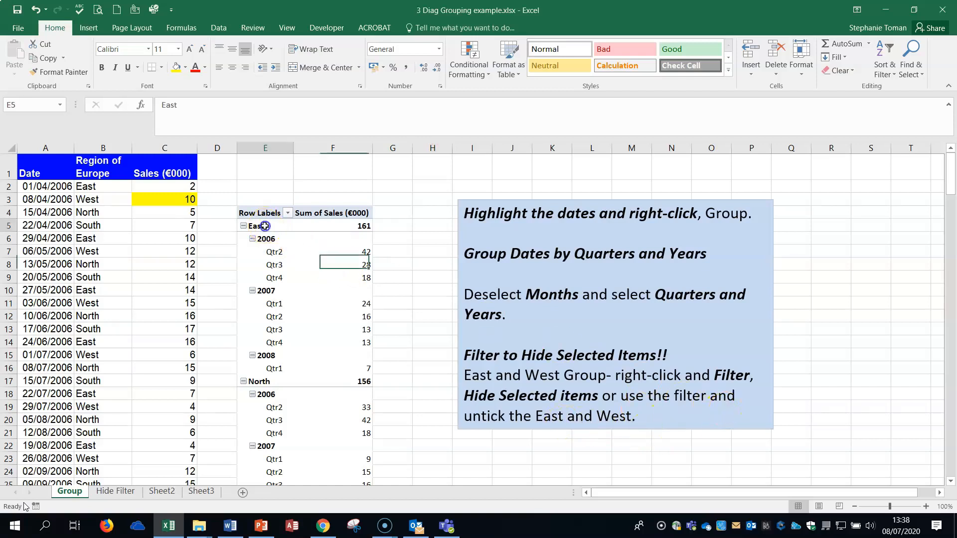
right_click(266, 228)
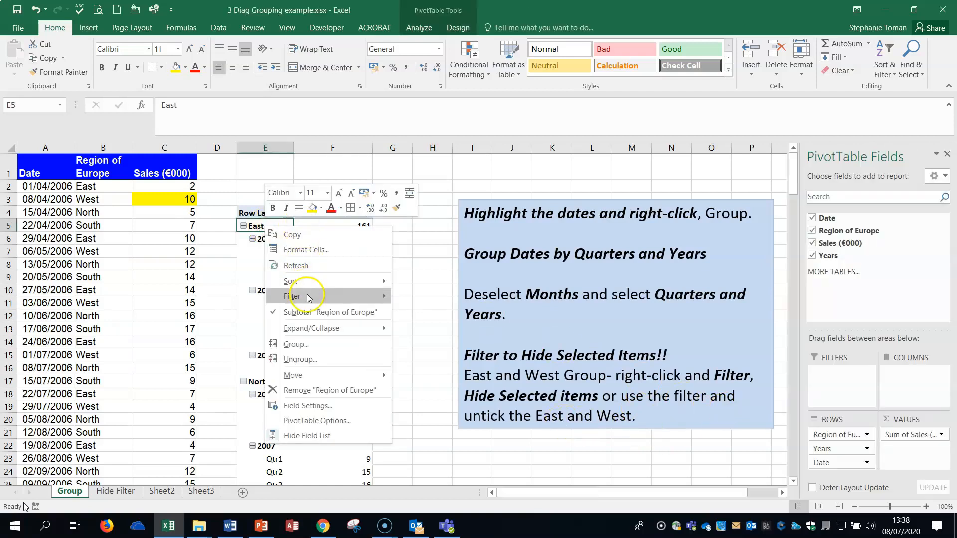
left_click(307, 297)
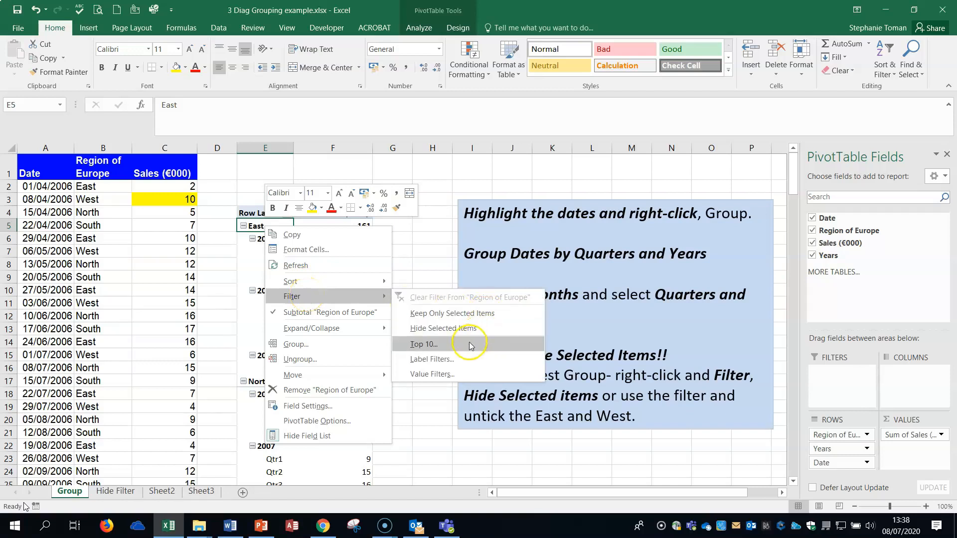
left_click(450, 329)
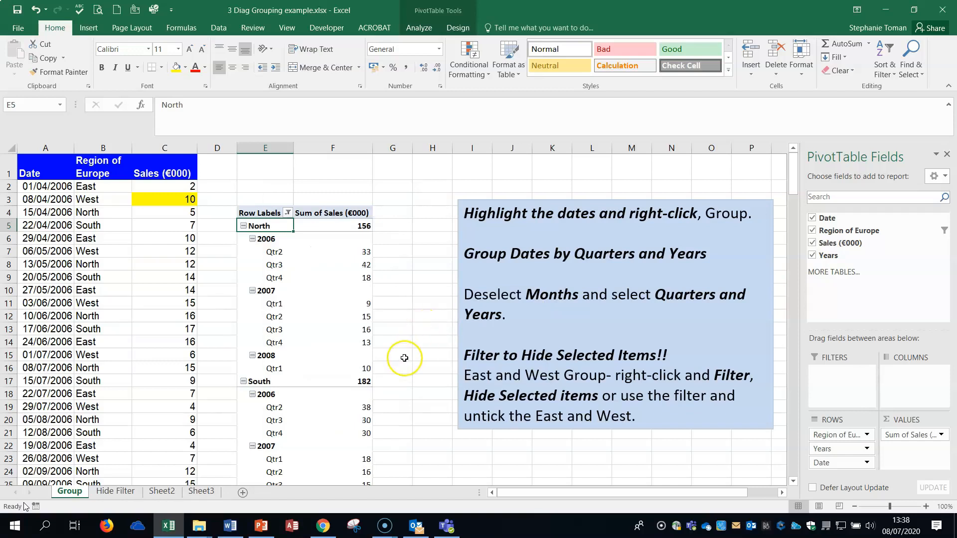
Filter the West region out of the PivotTable as a hidden item and review the remaining regions.
scroll(404, 358, "down", 2)
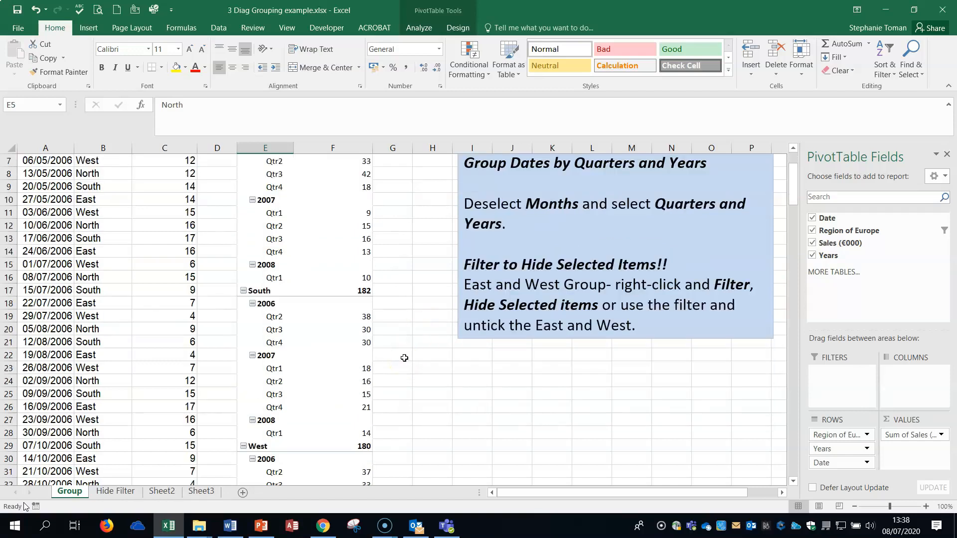
scroll(405, 358, "down", 2)
right_click(259, 369)
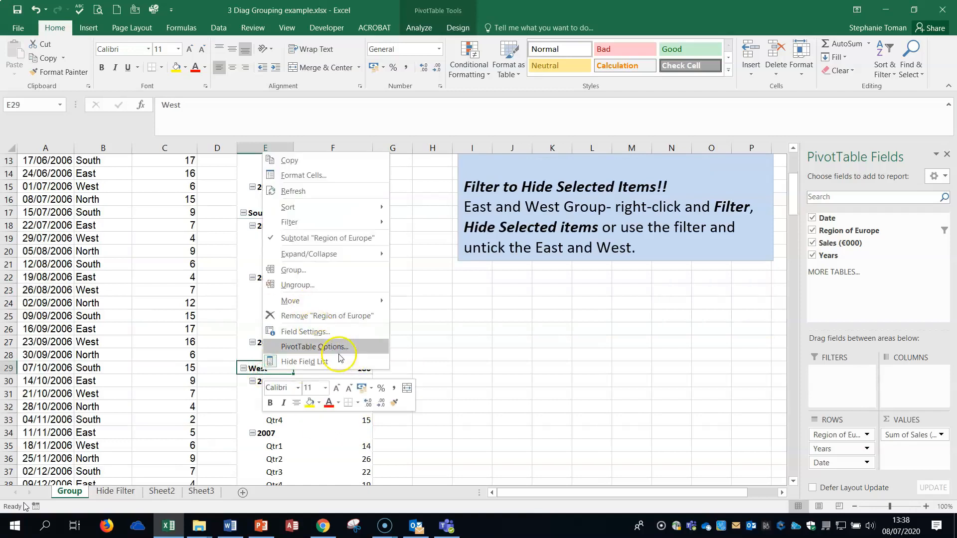
mouse_move(322, 222)
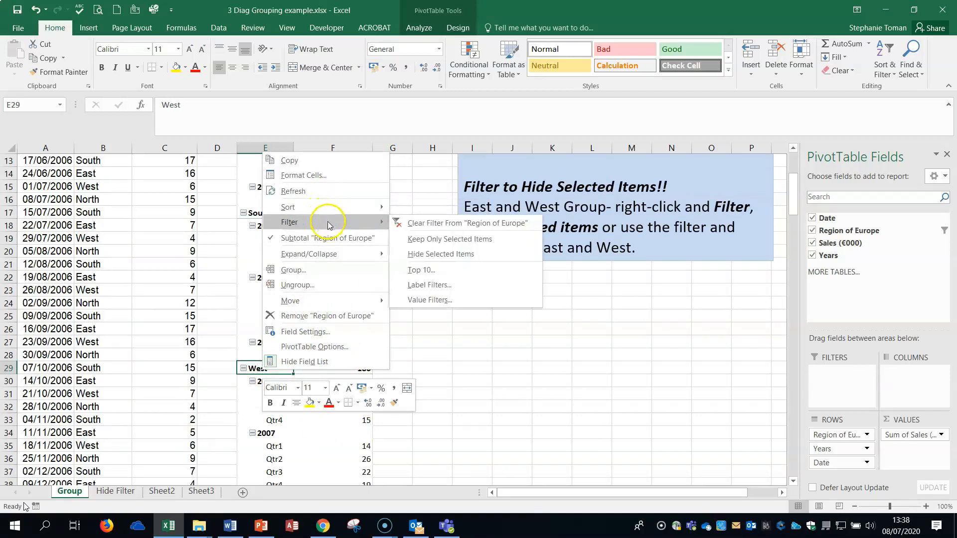
left_click(462, 255)
scroll(470, 375, "up", 4)
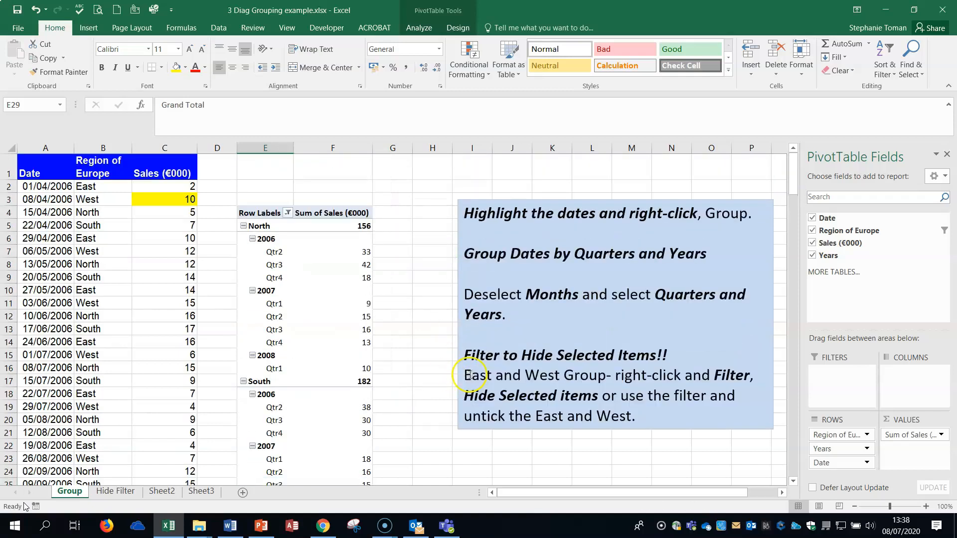
scroll(439, 370, "down", 5)
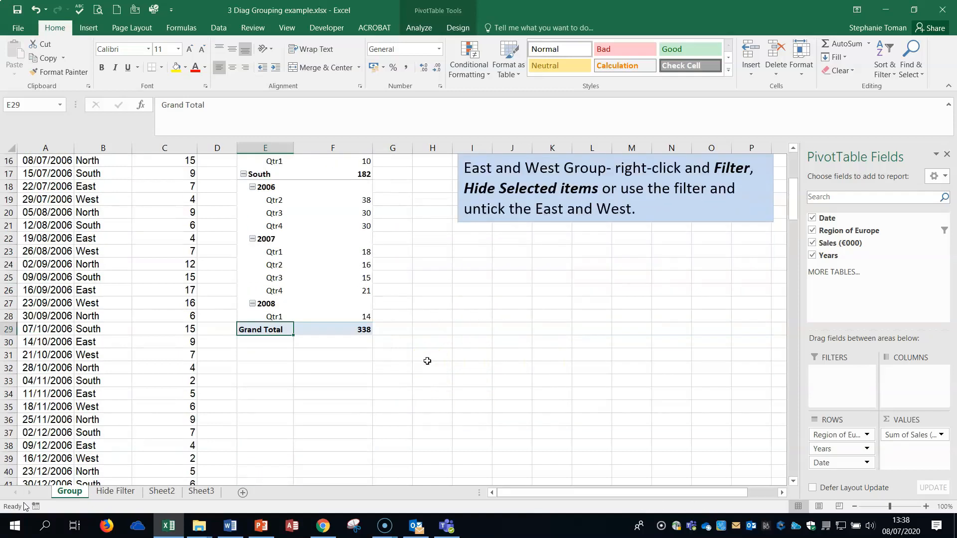
scroll(427, 361, "up", 4)
scroll(427, 361, "up", 1)
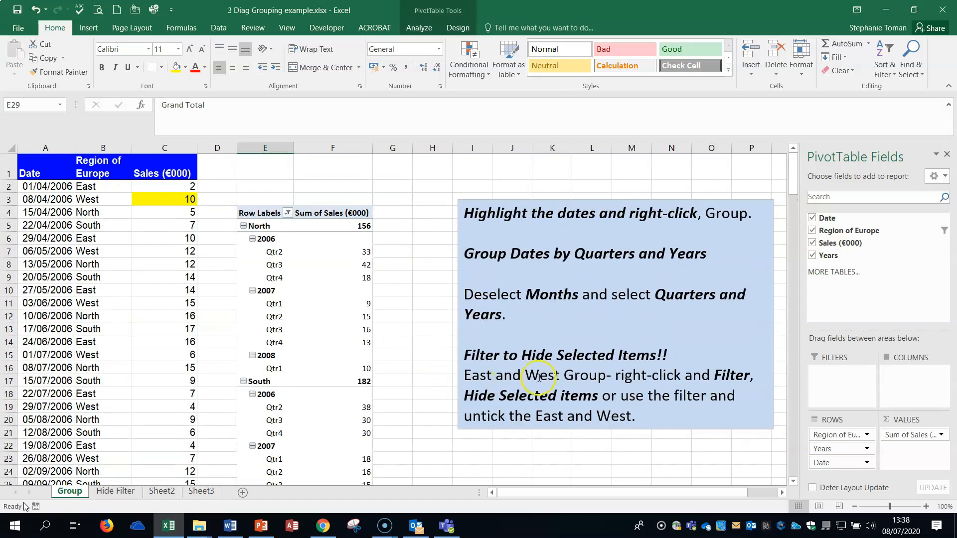
Set the West sales figure for 08/04/2006 in C3 to 16 and refresh the PivotTable.
left_click(164, 196)
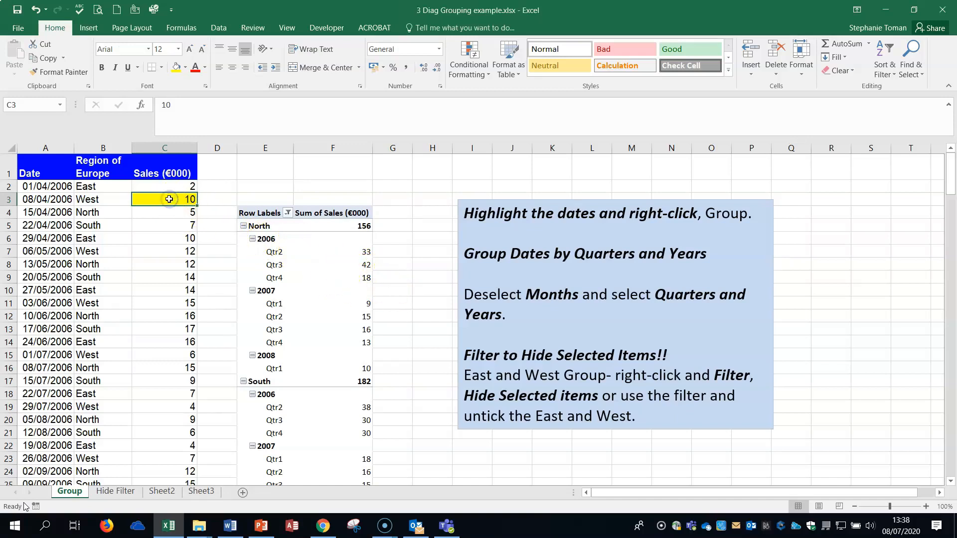
type("1")
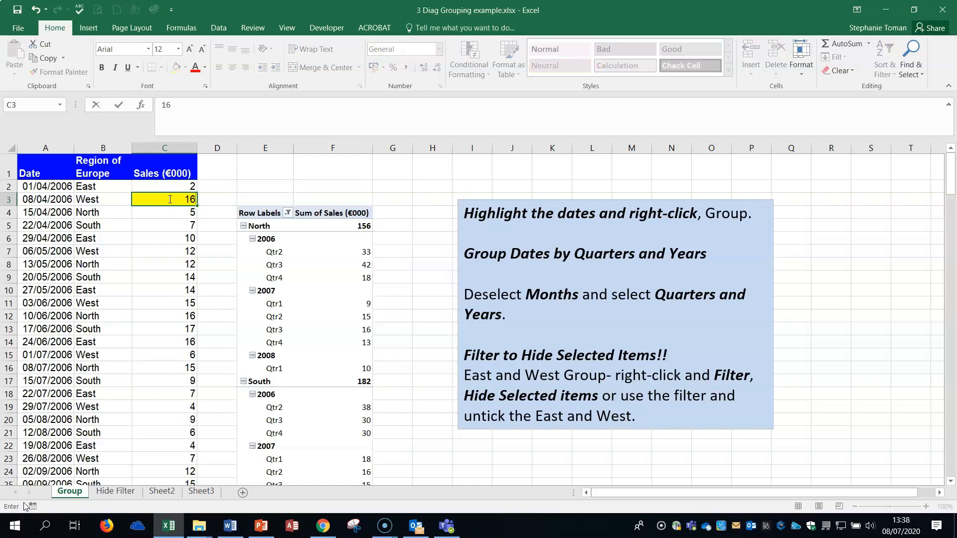
key("Return")
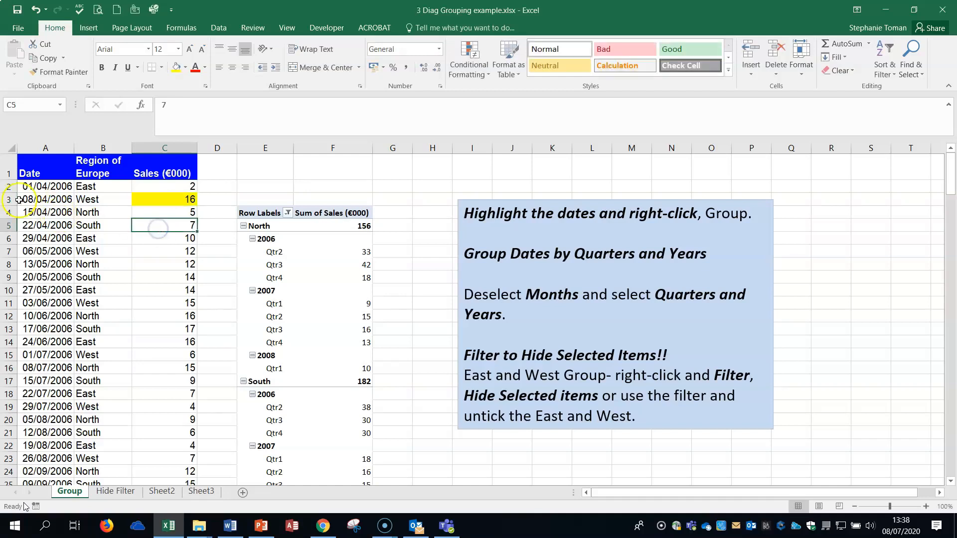
left_click(47, 198)
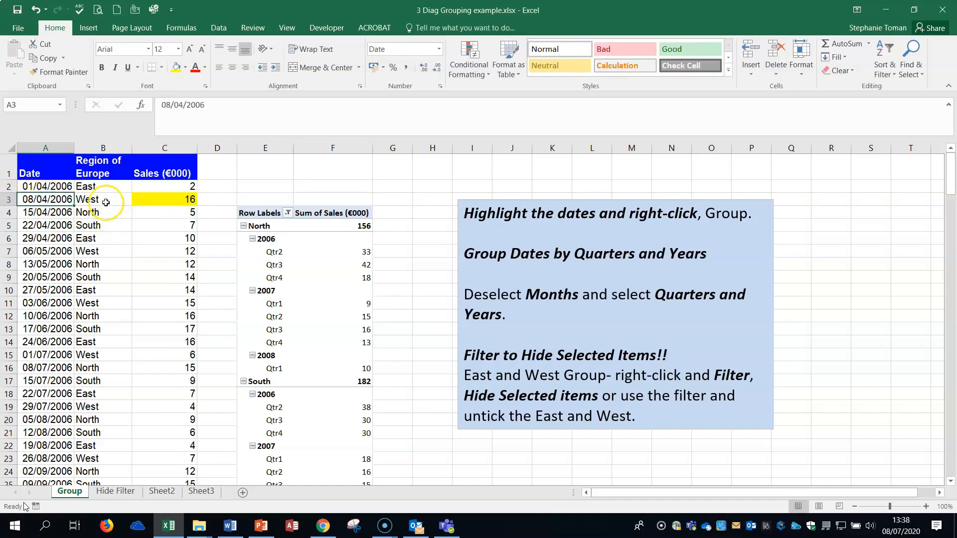
left_click(162, 199)
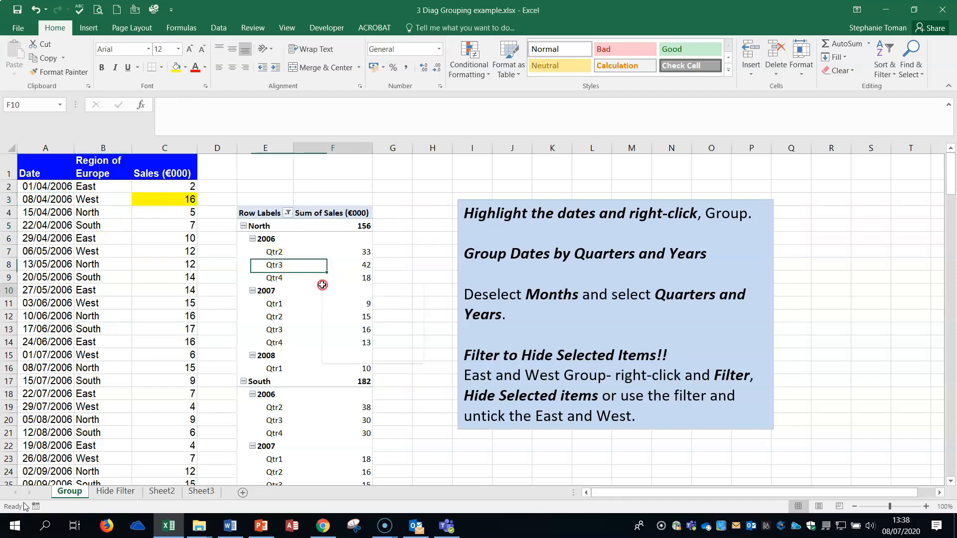
right_click(322, 288)
left_click(353, 325)
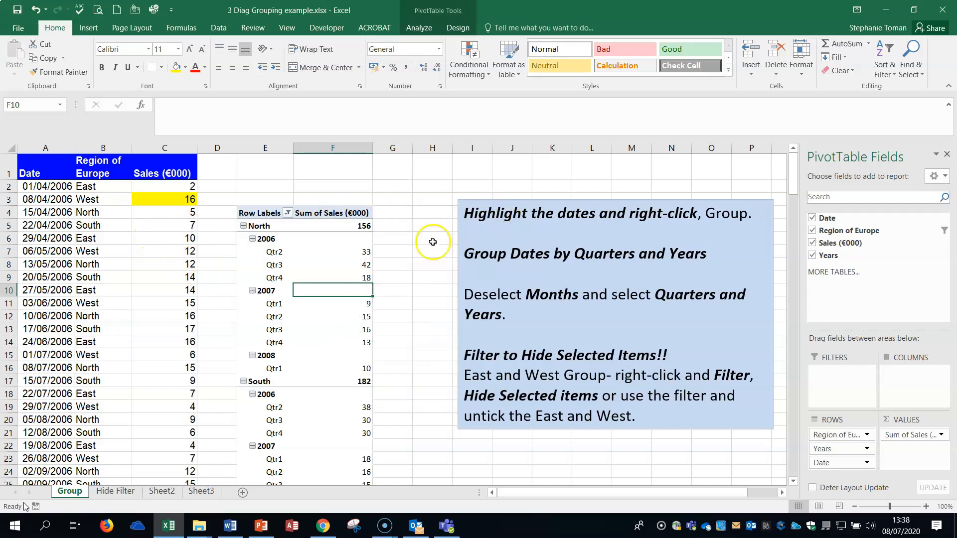
left_click(409, 269)
scroll(411, 267, "down", 3)
scroll(412, 268, "up", 3)
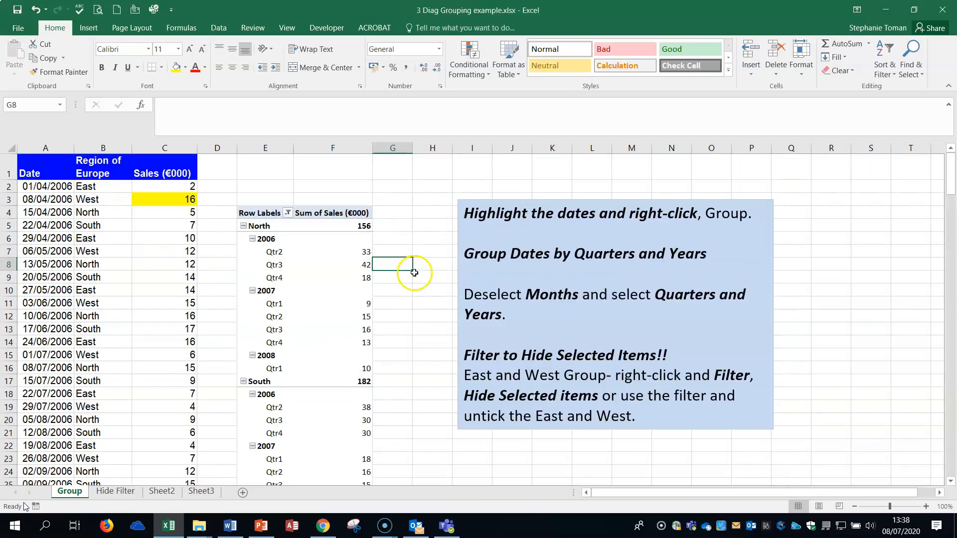
Close the 3 Diag Grouping example.xlsx workbook.
left_click(947, 10)
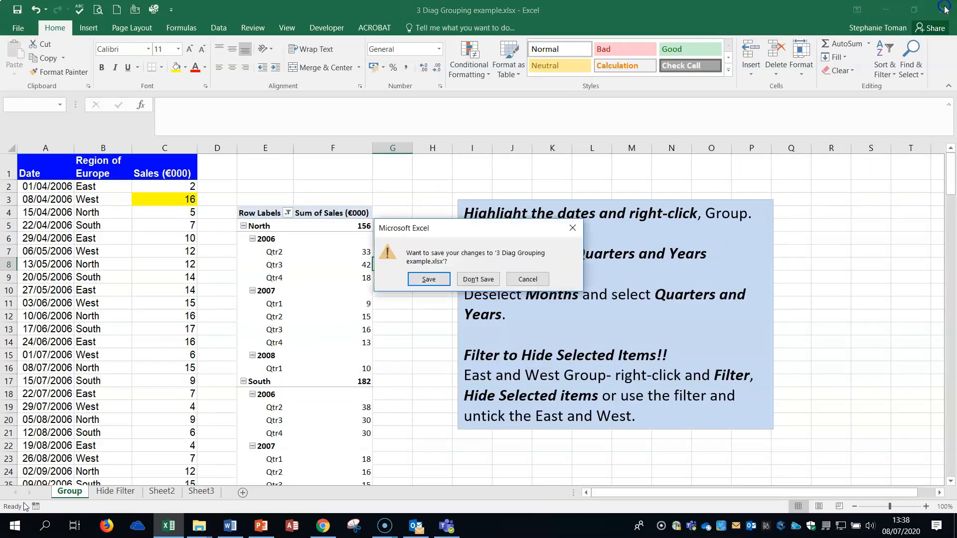